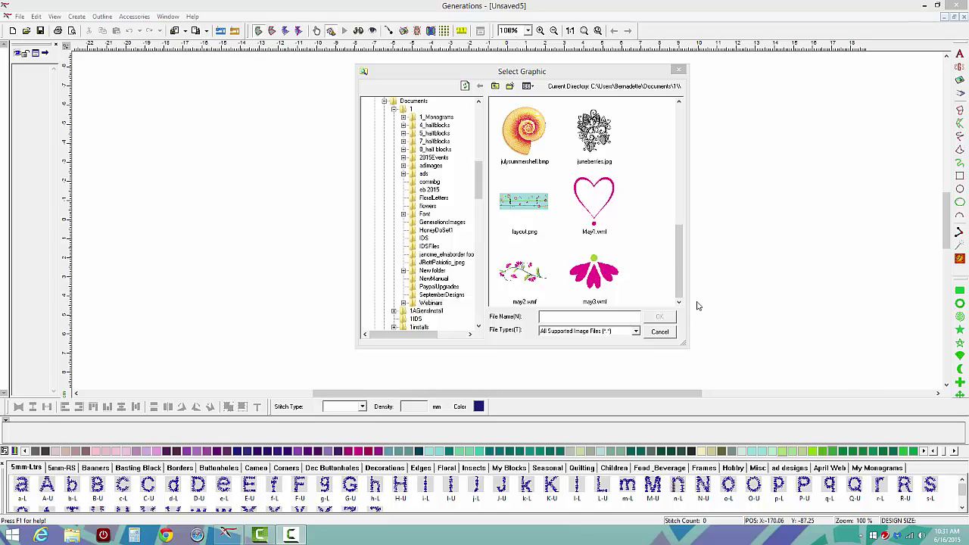
Import may3.wmf as Simple Artwork at the default size of about 53.70 × 37.31 mm
left_click(605, 280)
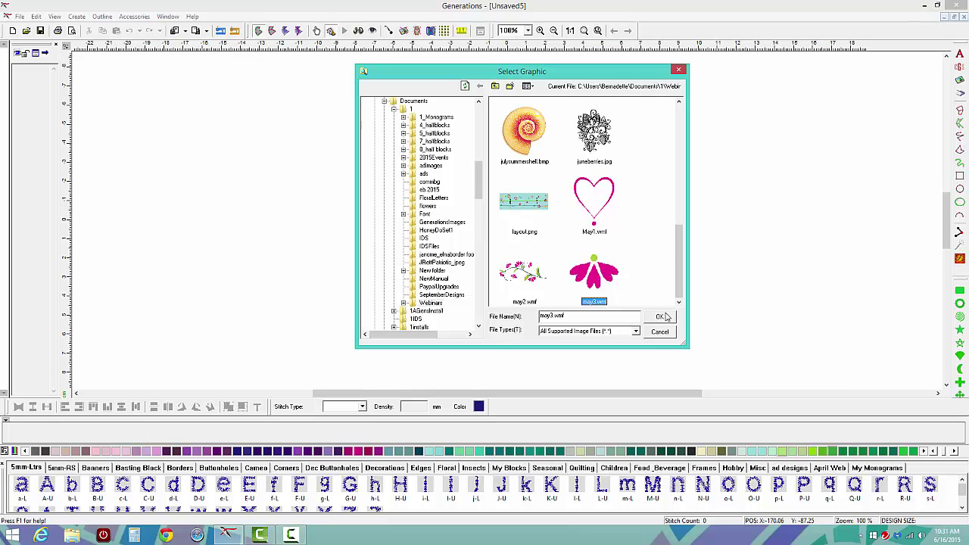
left_click(661, 317)
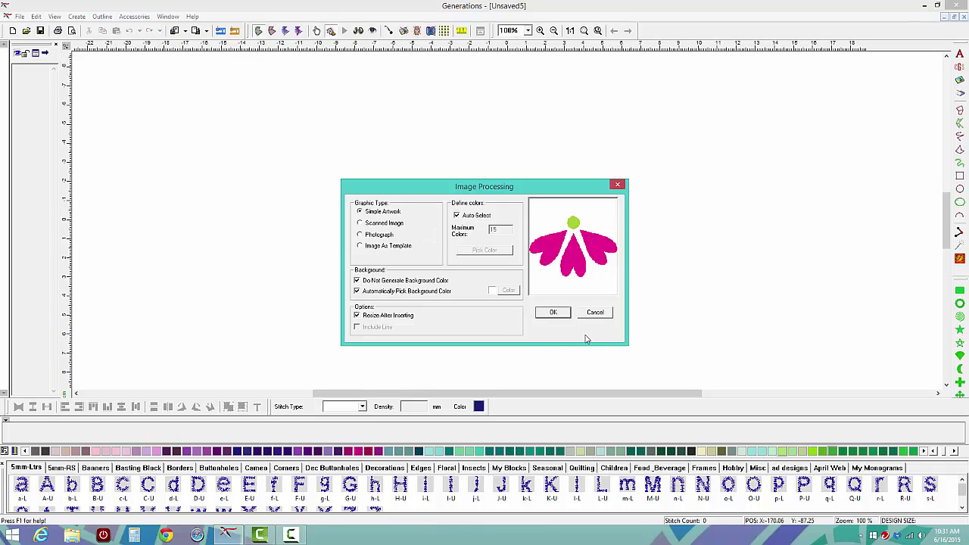
left_click(555, 313)
left_click(455, 301)
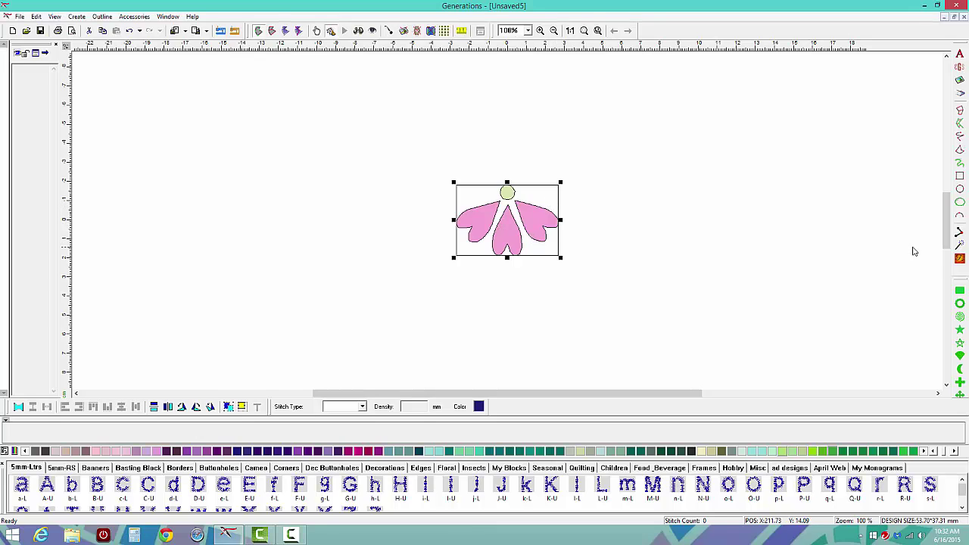
Generate 2248 stitches from the flower, recolour the centre circle green, and select the whole design
left_click(959, 259)
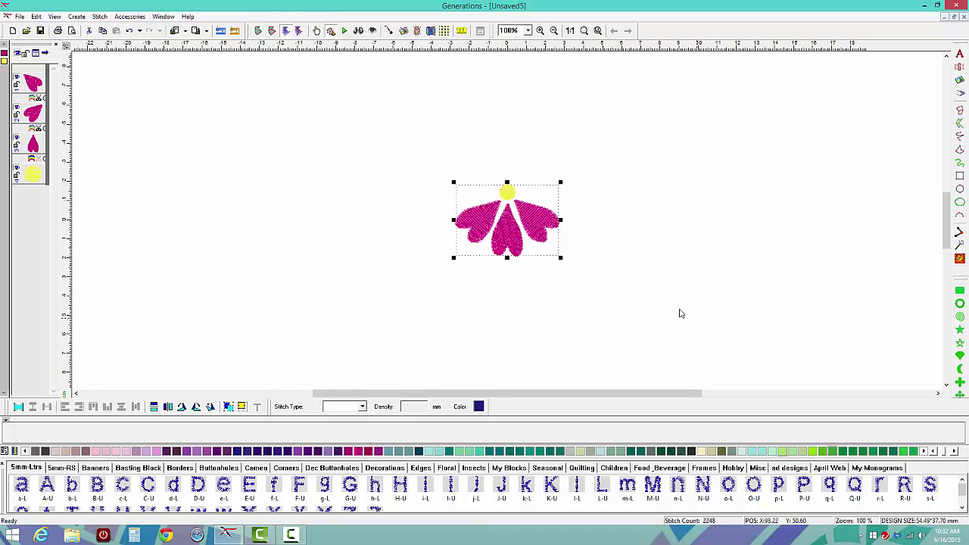
key("Tab")
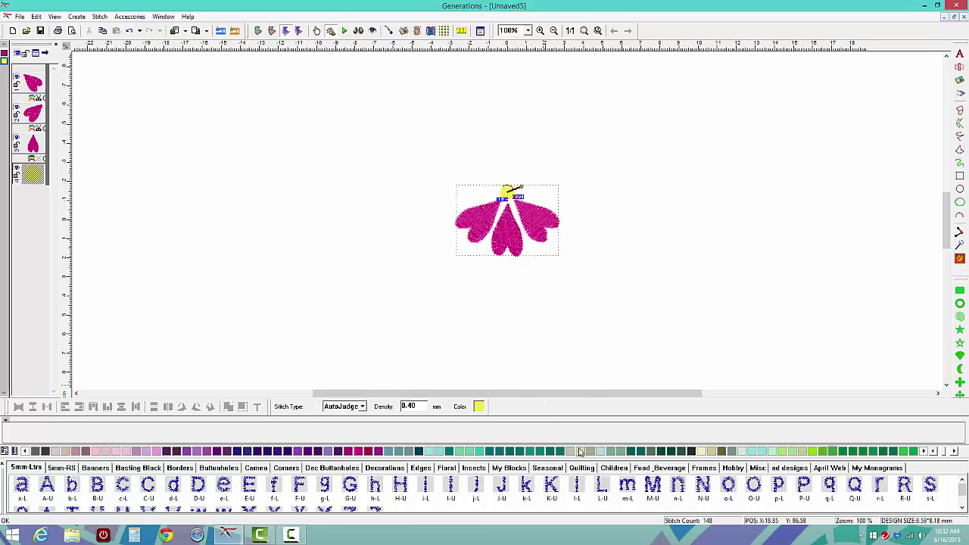
left_click(814, 452)
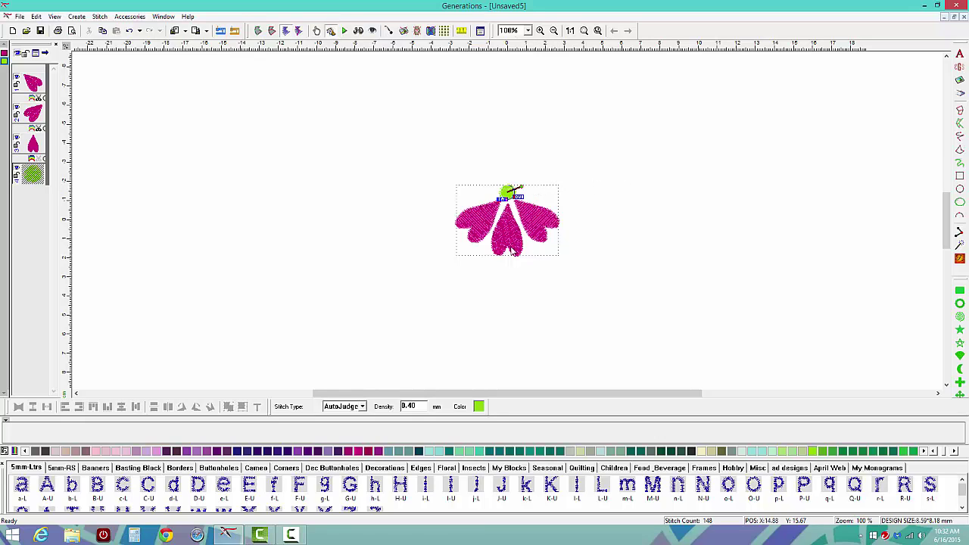
left_click(464, 197)
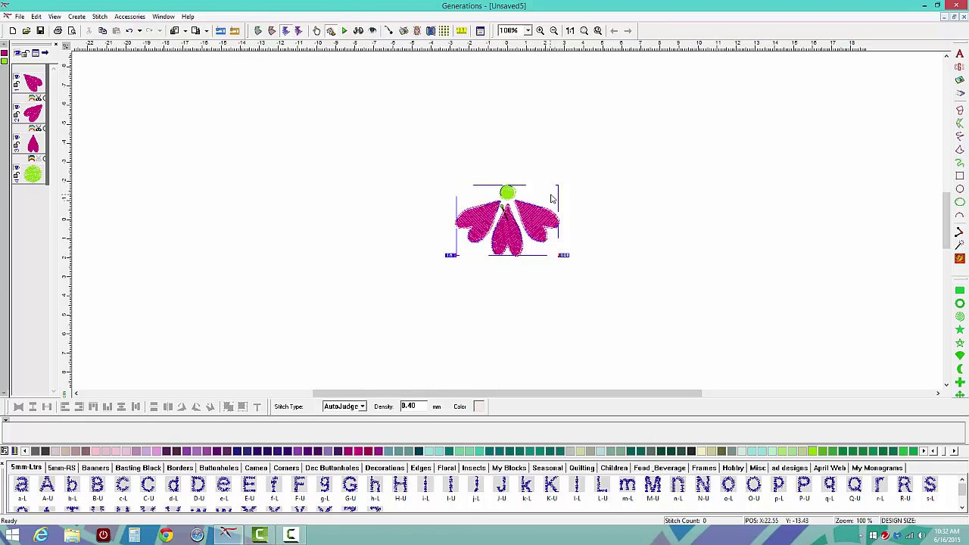
key("ctrl+a")
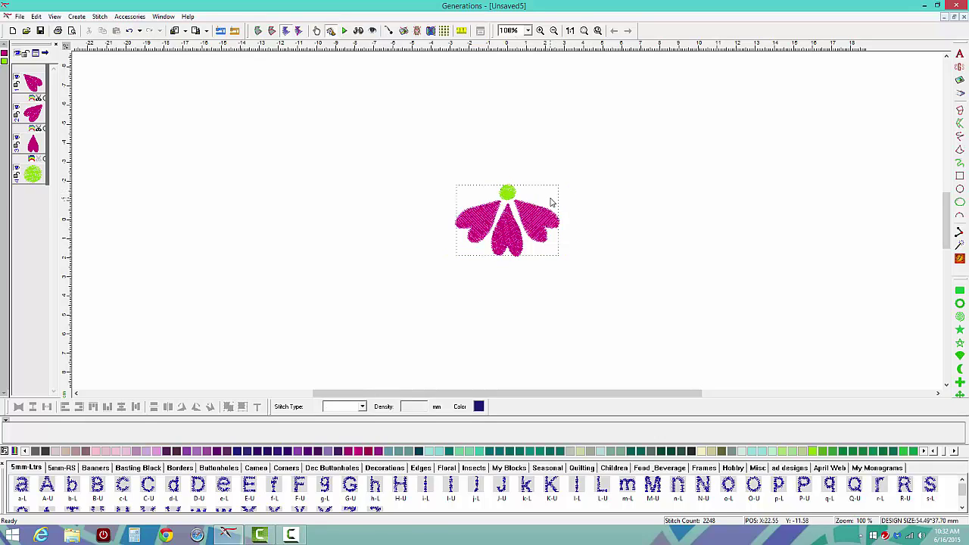
Deselect the flower and switch to Outline view, showing pink petal artwork with a pale centre
left_click(552, 202)
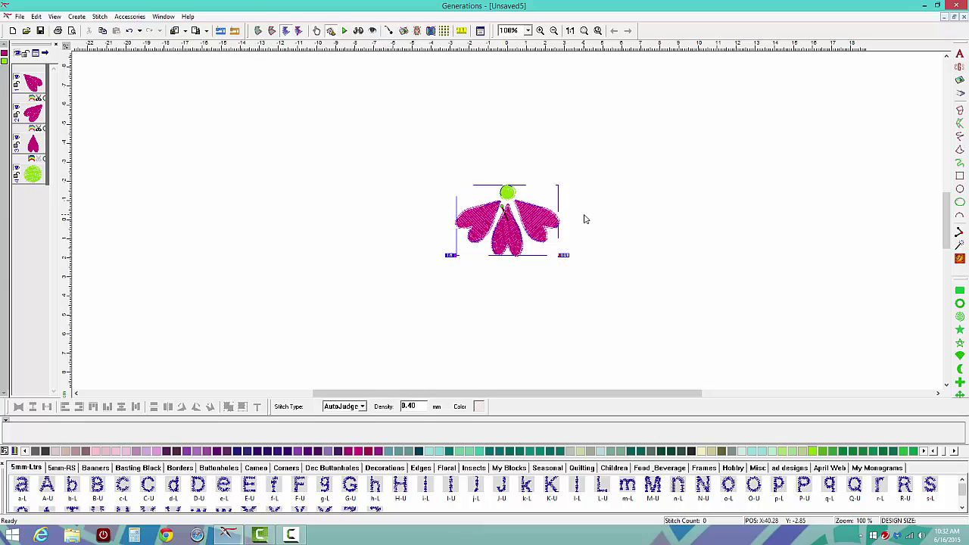
left_click(584, 219)
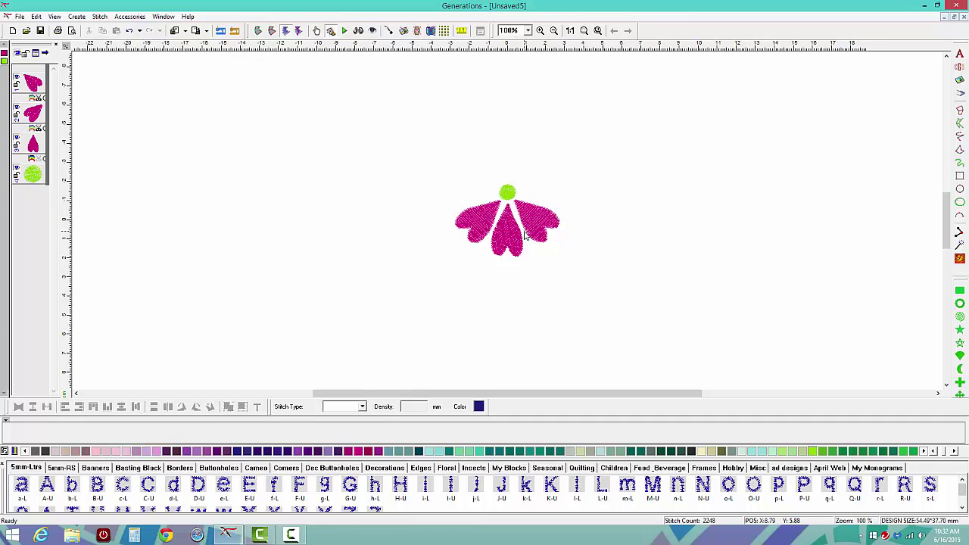
left_click(258, 31)
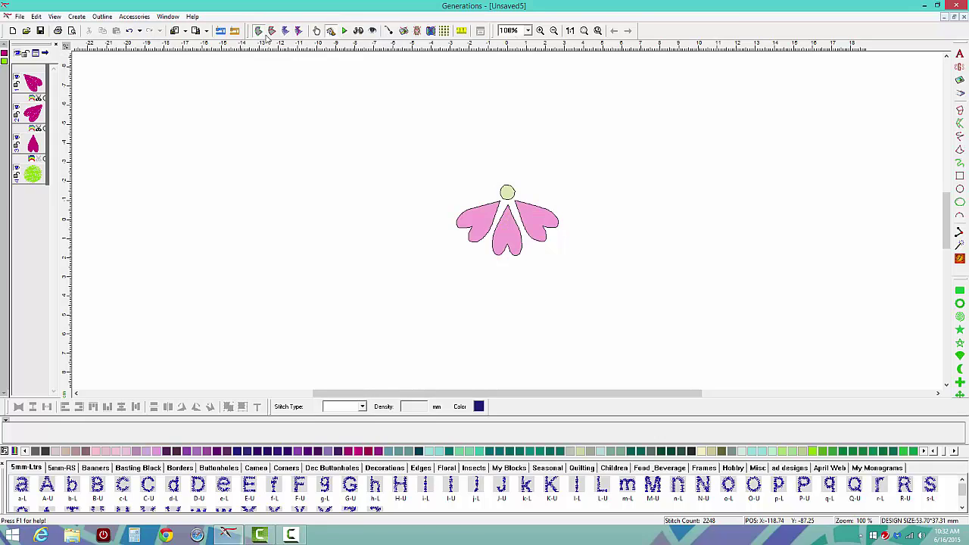
Move the flower outlines to the right and group them into one object
left_click(539, 203)
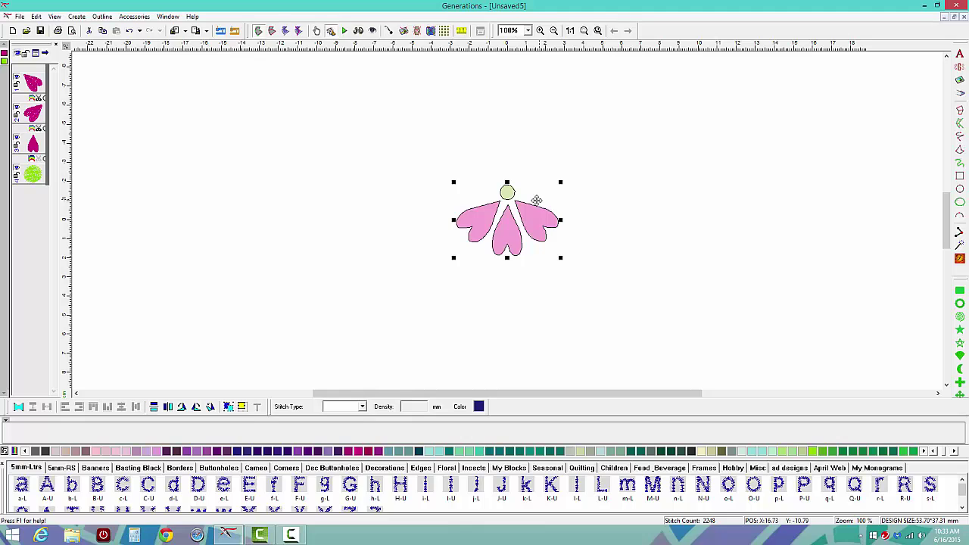
left_click_drag(509, 204, 544, 200)
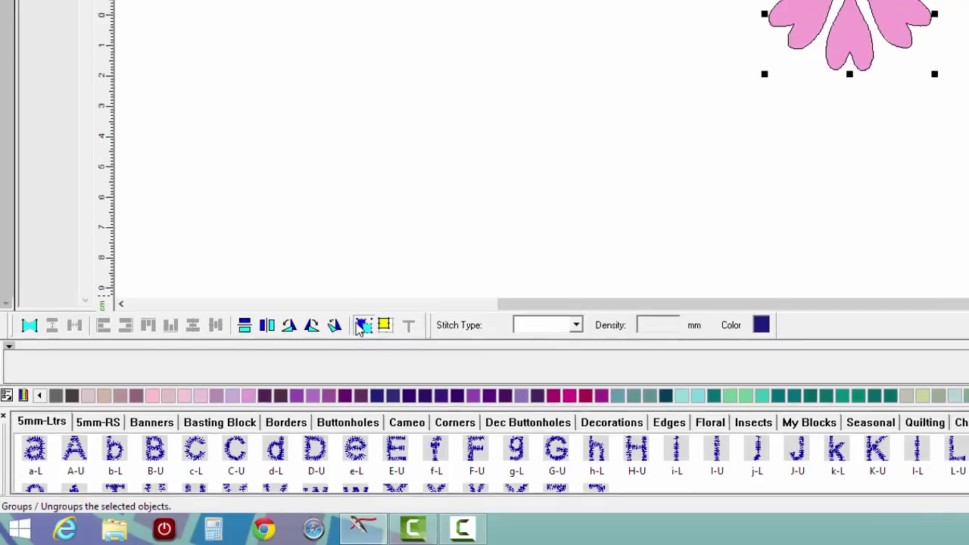
left_click(481, 255)
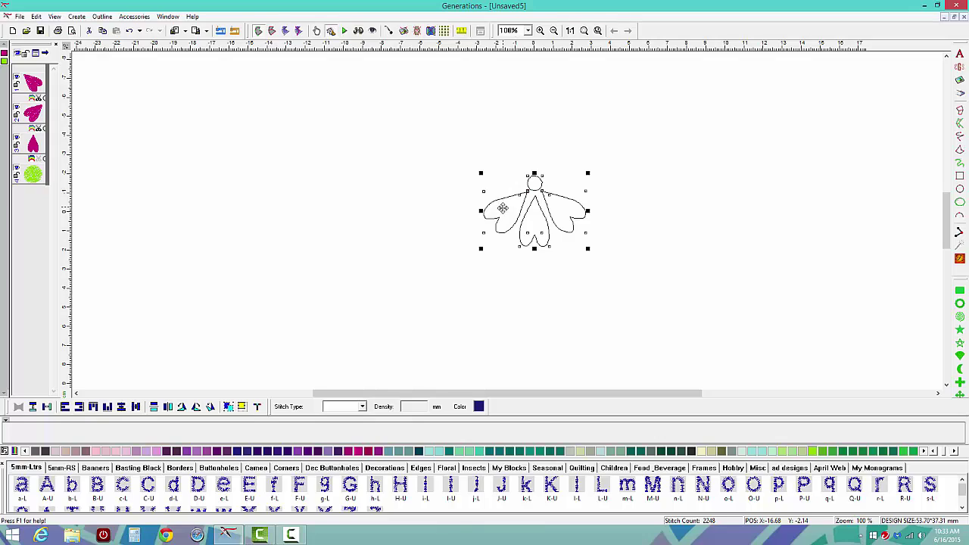
left_click(626, 249)
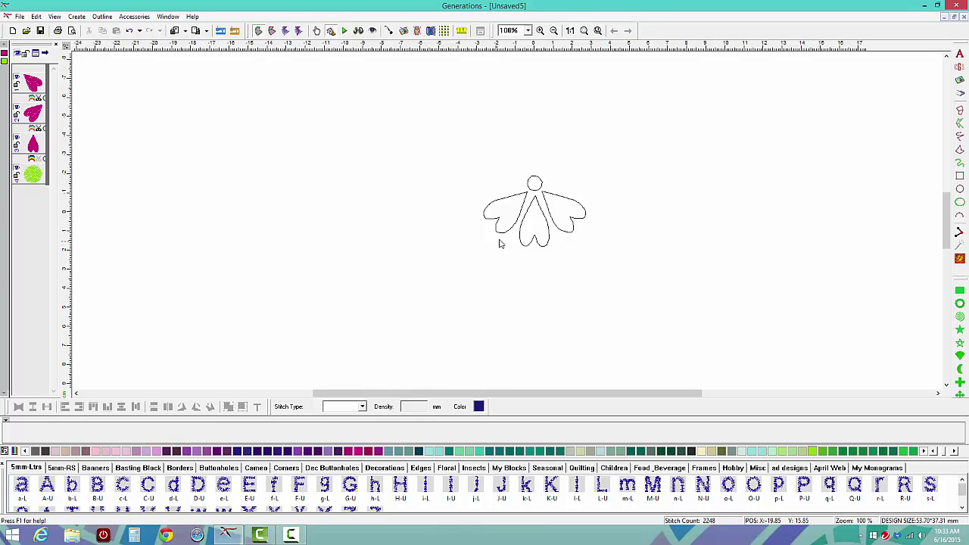
Regenerate stitches for the left petal, centre and right petal, then marquee-select the whole flower
left_click(513, 203)
left_click(534, 183)
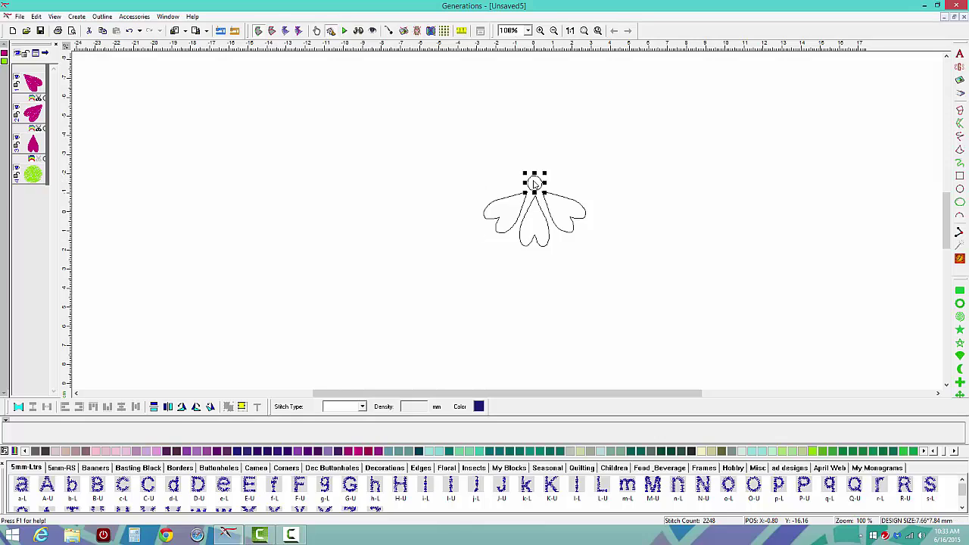
left_click(568, 216)
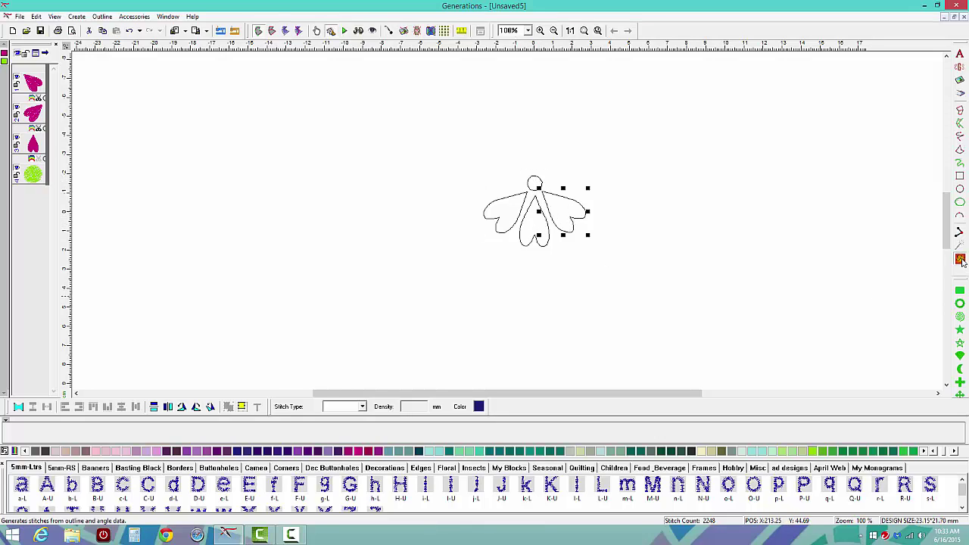
left_click(960, 260)
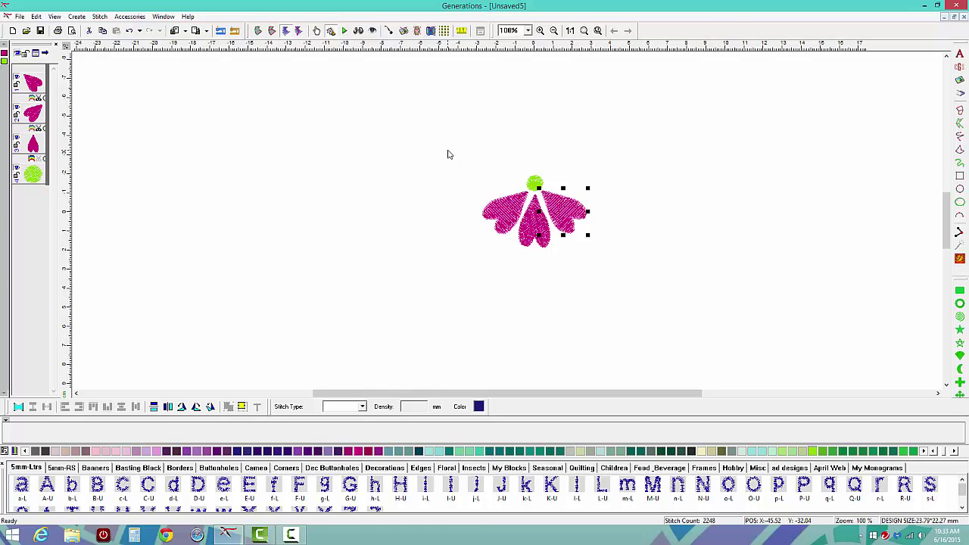
left_click_drag(447, 151, 617, 282)
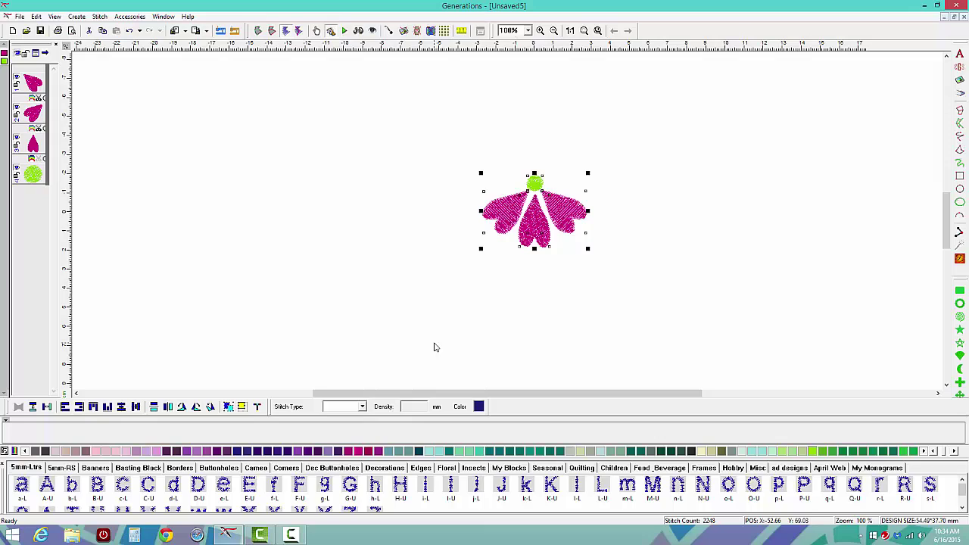
Group the stitched flower, switch to Outline view, and drag it further left and higher
left_click(230, 408)
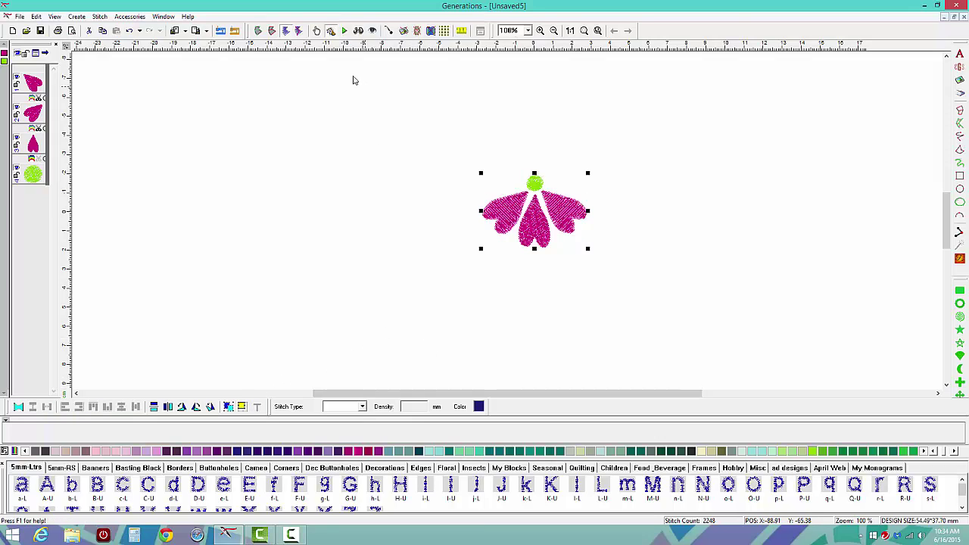
left_click(259, 31)
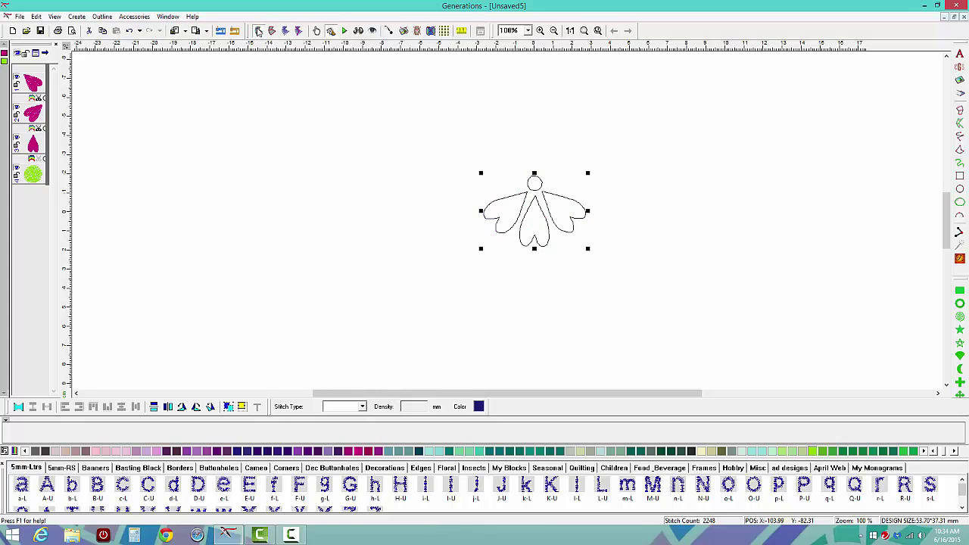
left_click_drag(525, 191, 320, 165)
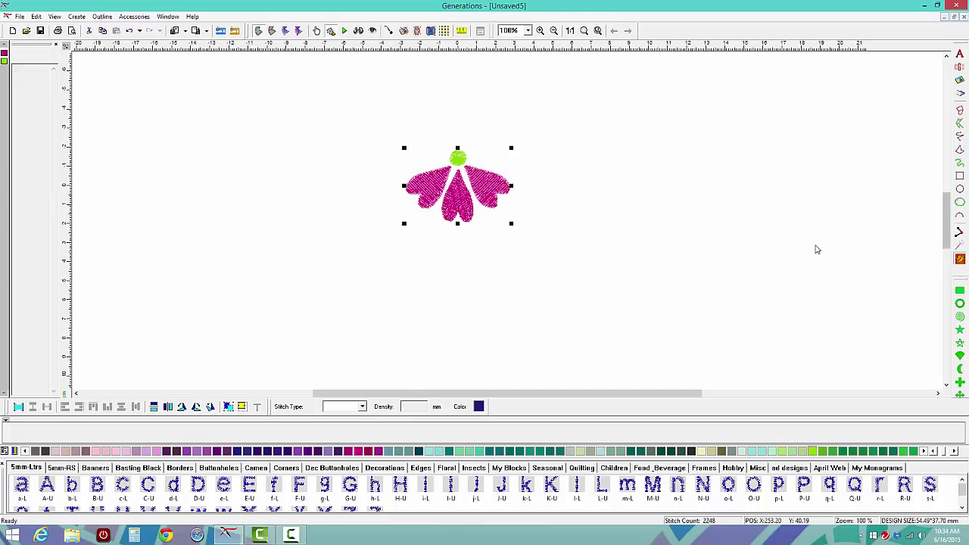
left_click_drag(461, 181, 401, 178)
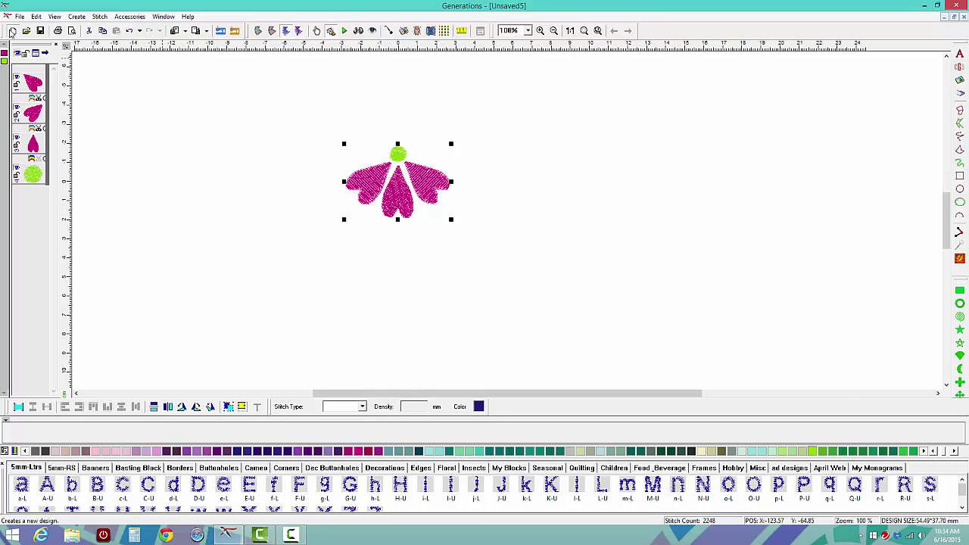
Start a new blank design and choose Create > Insert Image
left_click(12, 31)
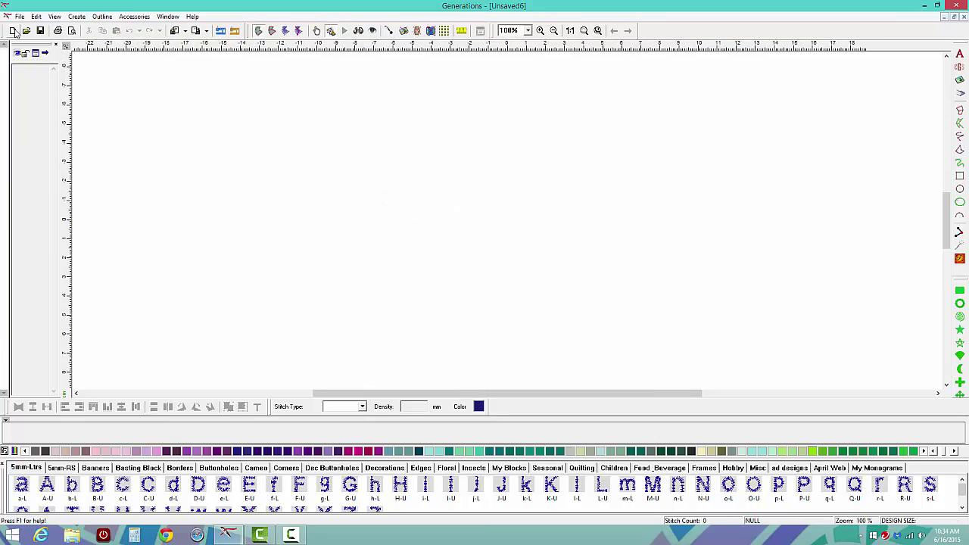
left_click(82, 17)
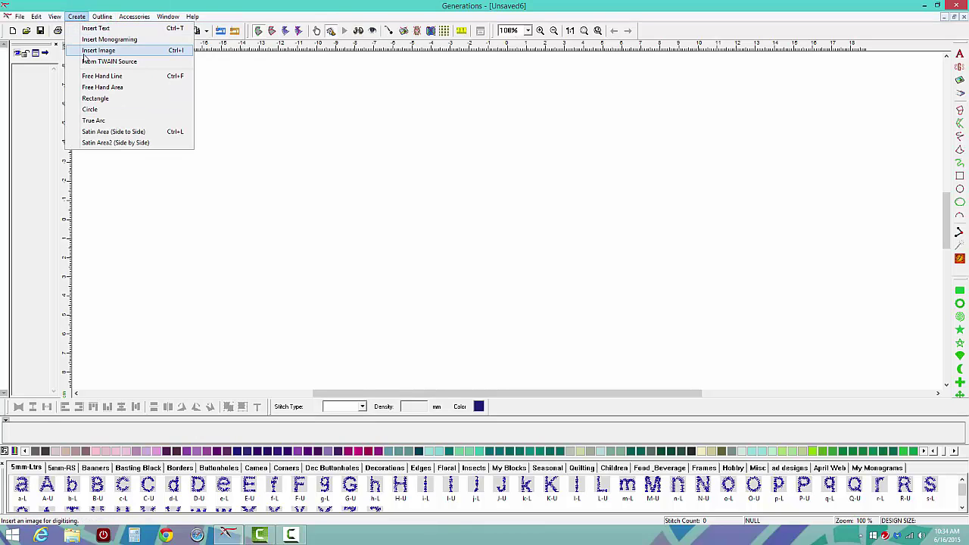
left_click(97, 50)
Choose may3.wmf and set its Image Processing type to Image As Template
left_click_drag(680, 155, 680, 281)
left_click(594, 277)
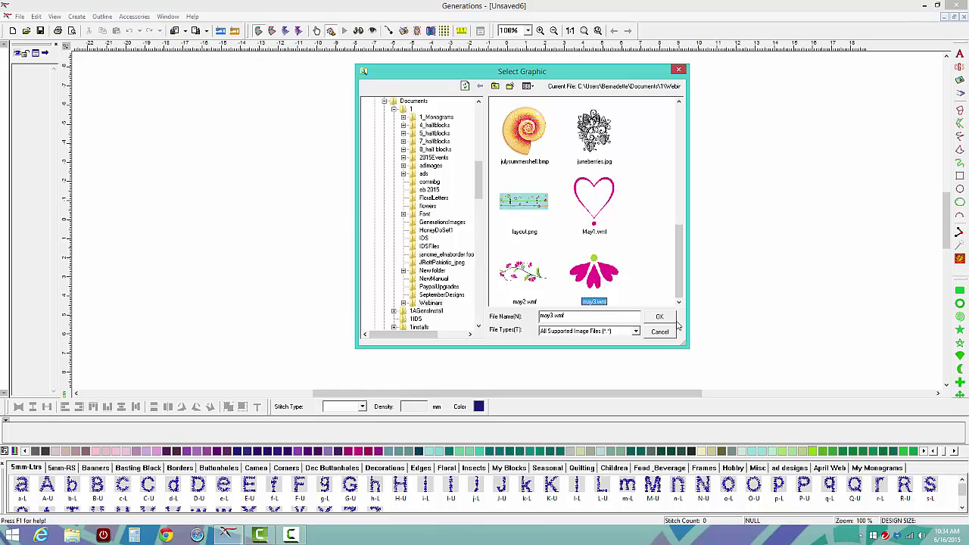
left_click(661, 318)
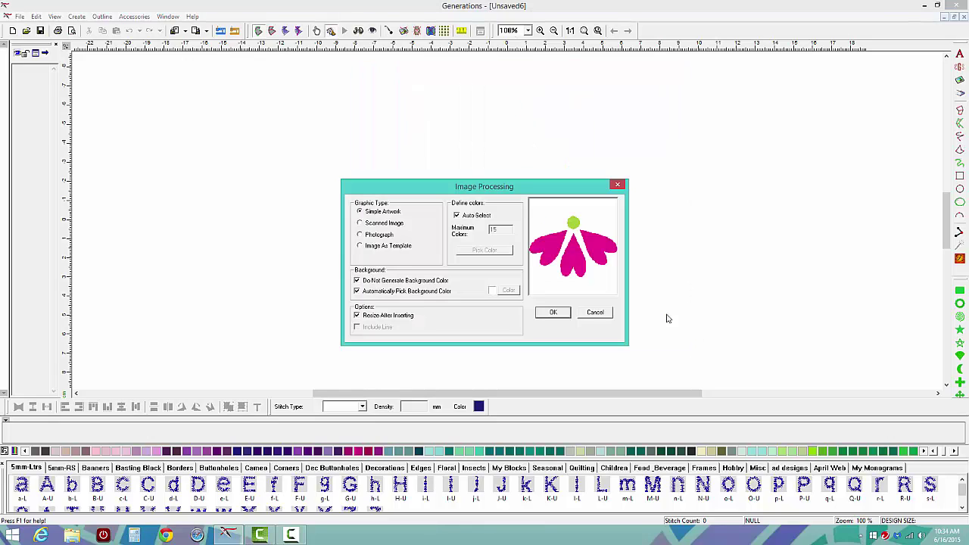
left_click(385, 247)
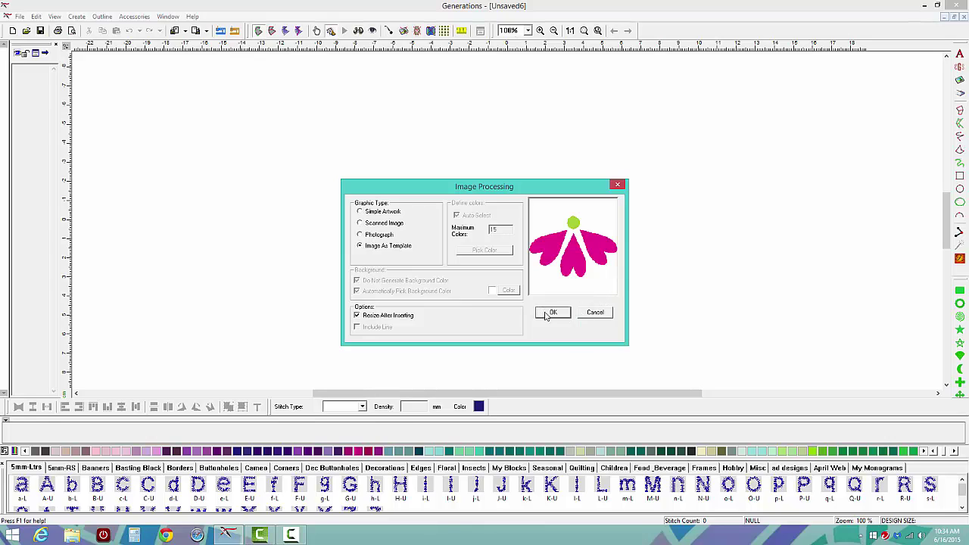
left_click(549, 313)
Accept the 53.70 × 37.30 mm size to place the faded flower template
left_click(459, 300)
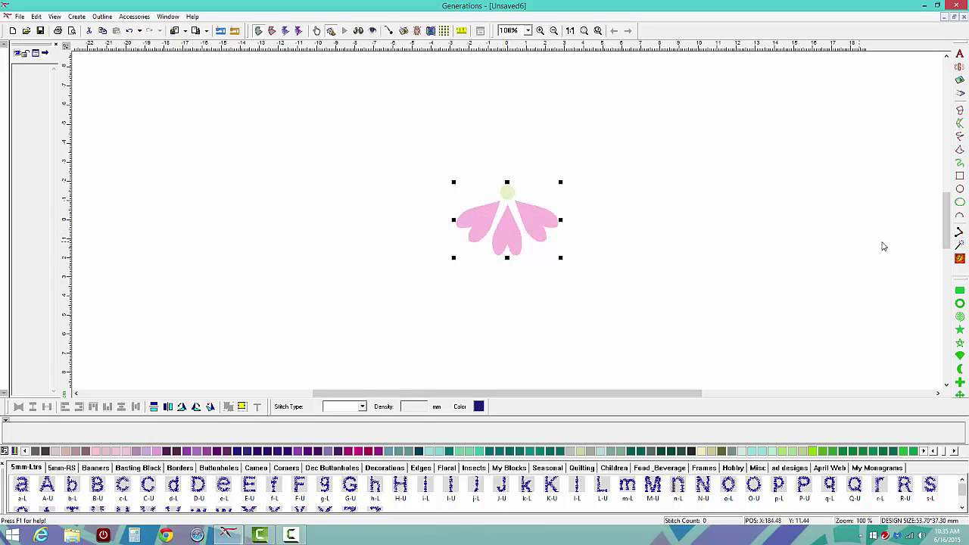
Click-fill the left, middle and right petals and the centre, accepting Tolerance for each
left_click(960, 248)
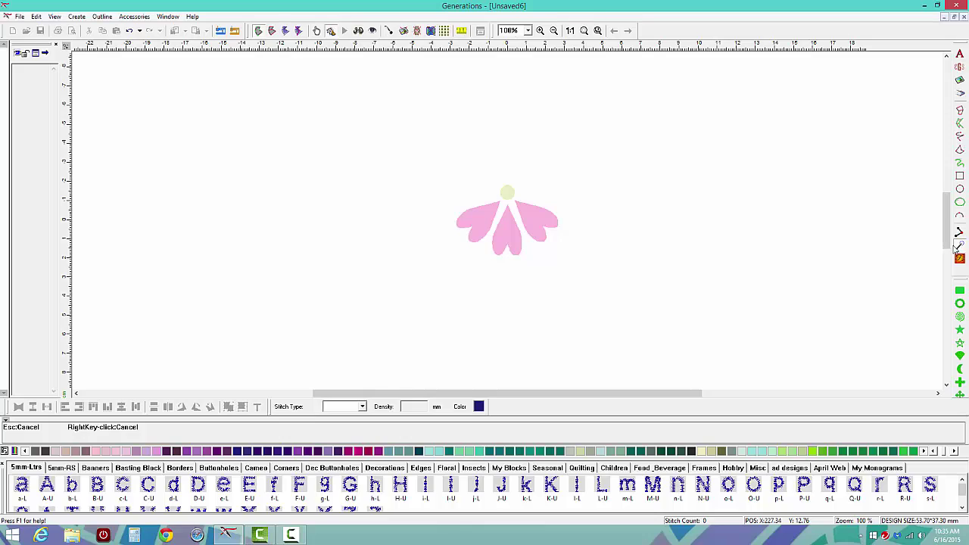
left_click(481, 219)
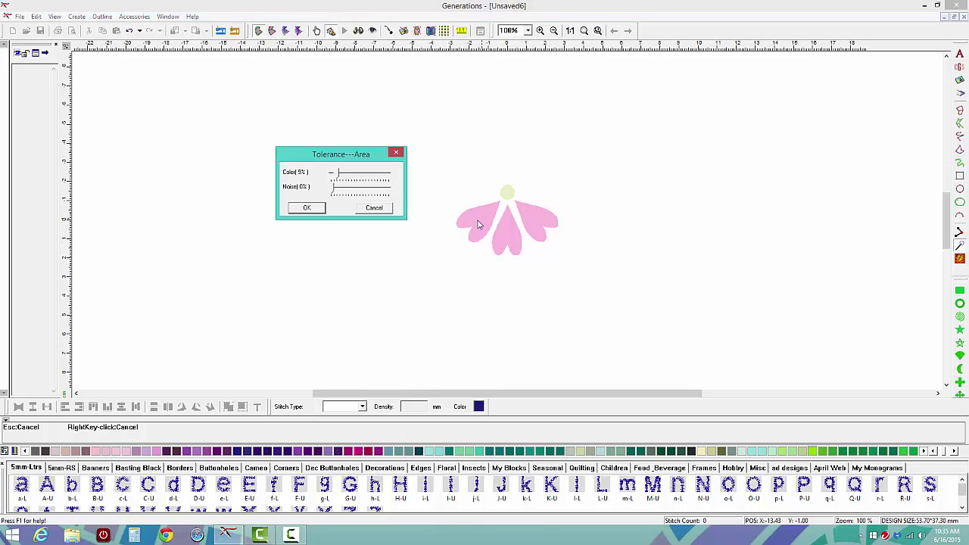
left_click(311, 208)
left_click(514, 236)
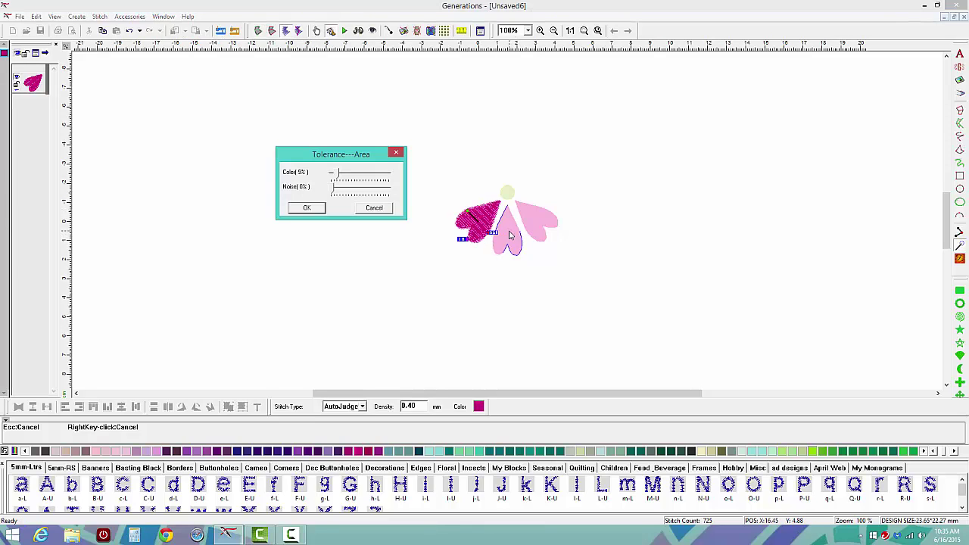
left_click(320, 209)
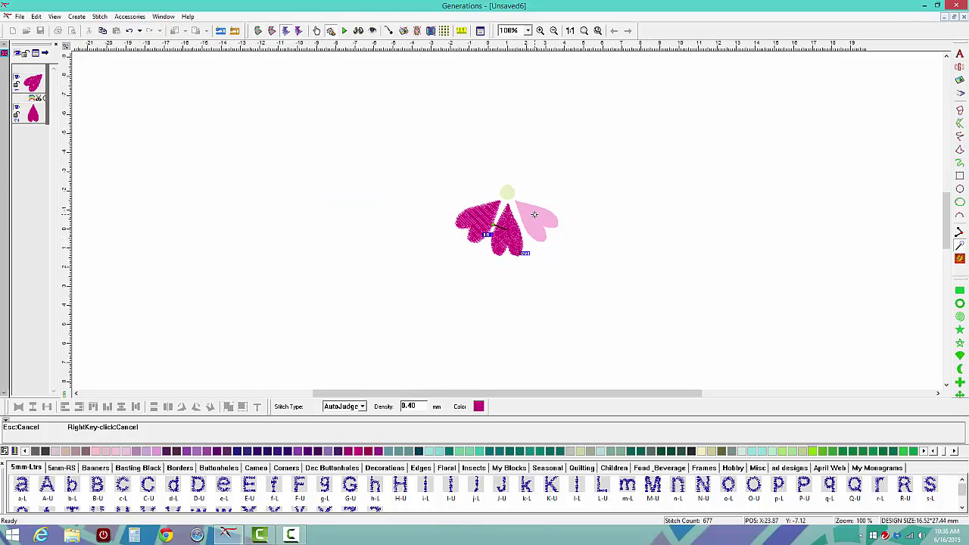
left_click(533, 215)
left_click(312, 210)
left_click(494, 199)
left_click(304, 212)
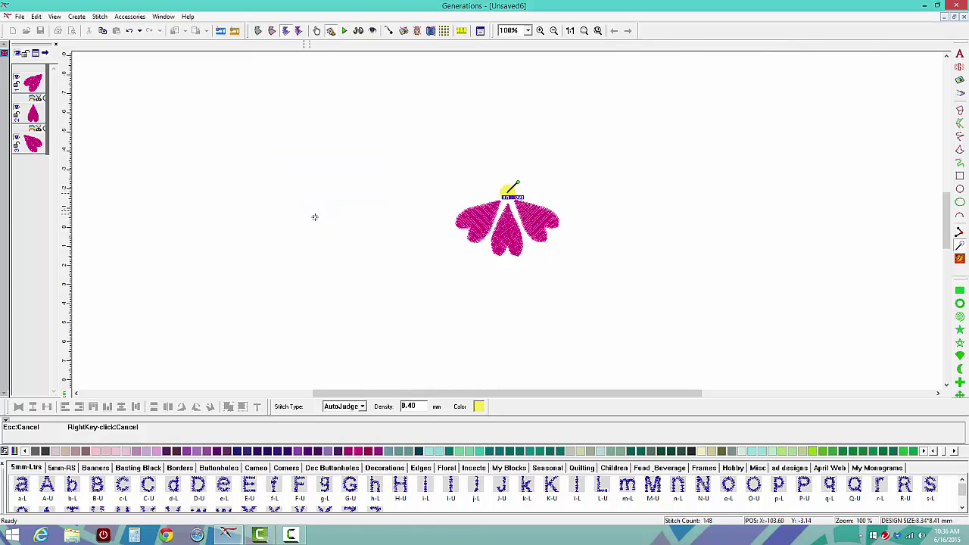
Recolour the centre green, deselect it, and switch to Outline view
left_click(814, 451)
left_click(705, 257)
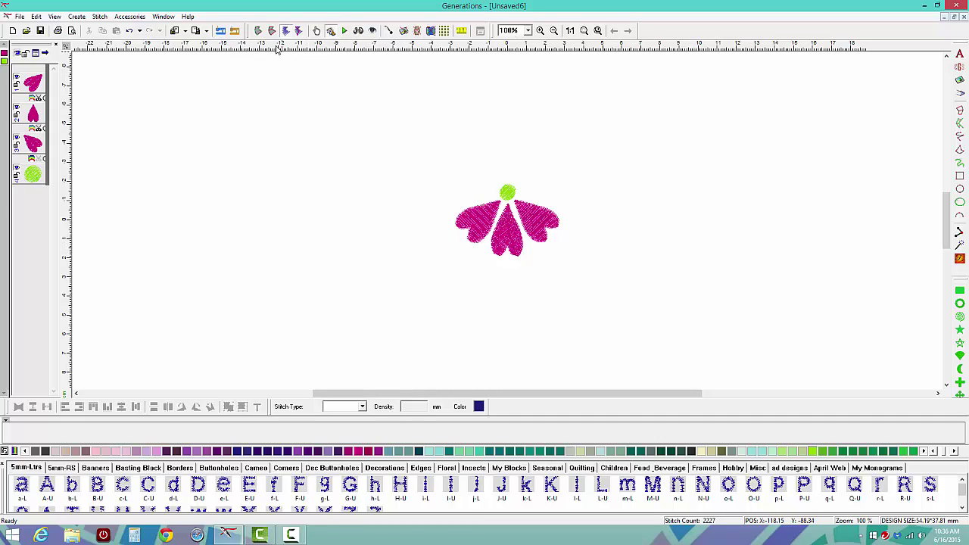
left_click(258, 30)
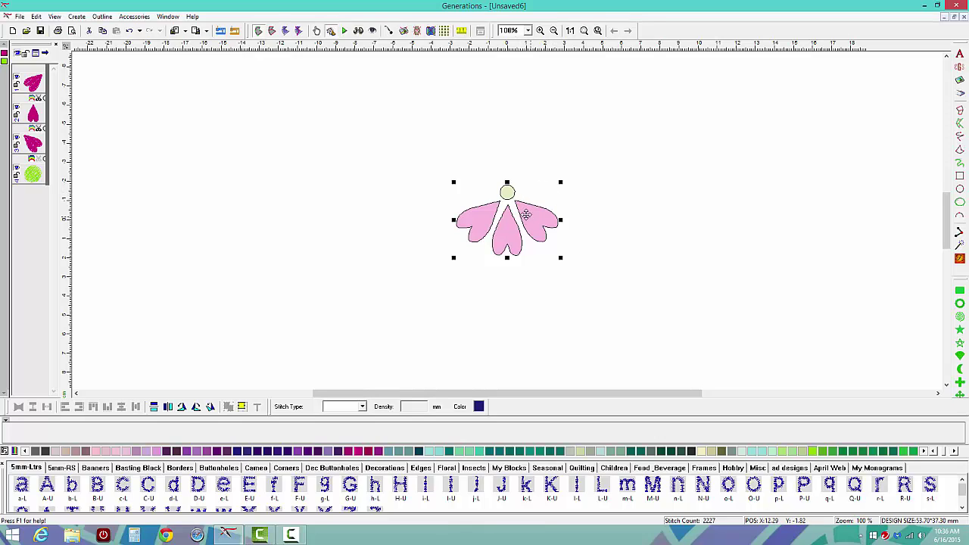
Drag the template image to the right, delete it, and return to stitch view
left_click_drag(541, 193, 700, 195)
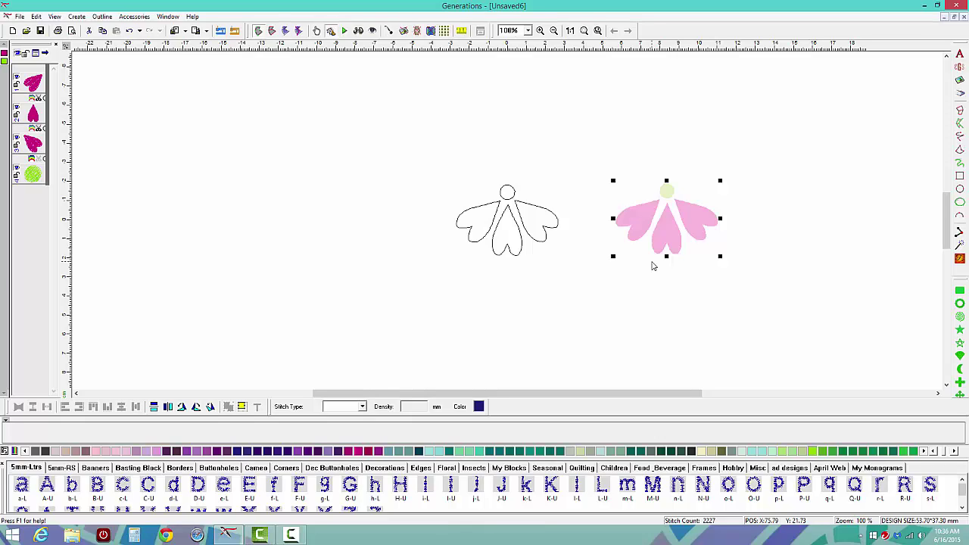
key("Delete")
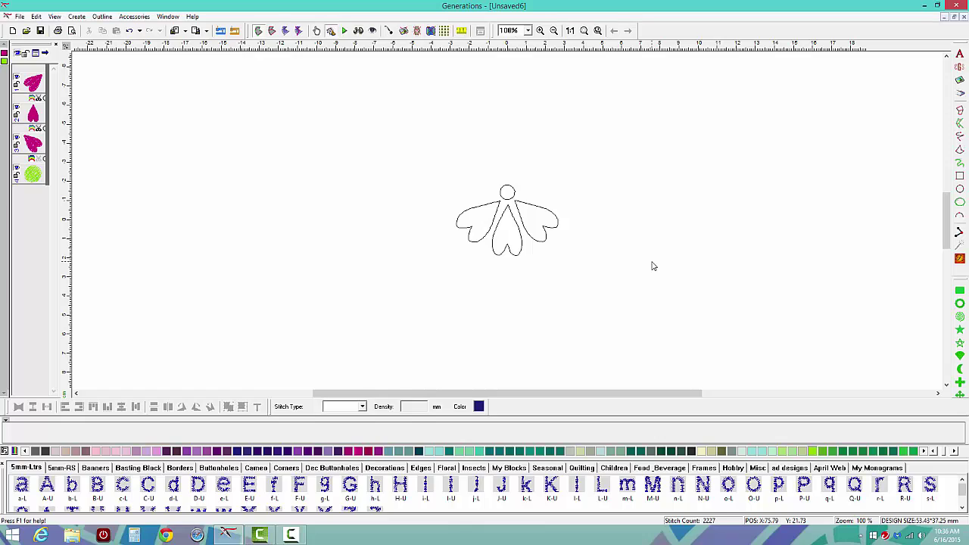
left_click(959, 258)
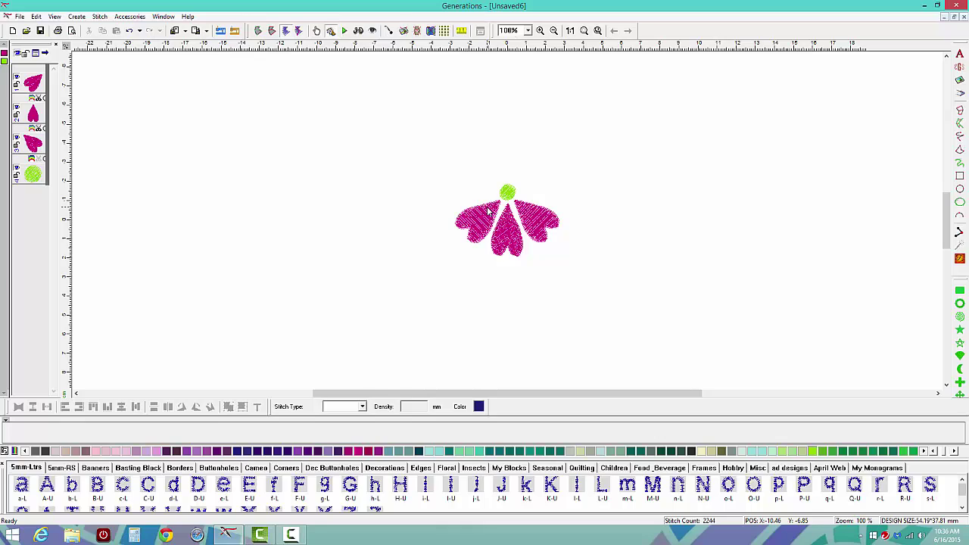
Undo the deletion to restore the template image, then nudge it slightly left
left_click(139, 31)
left_click(140, 47)
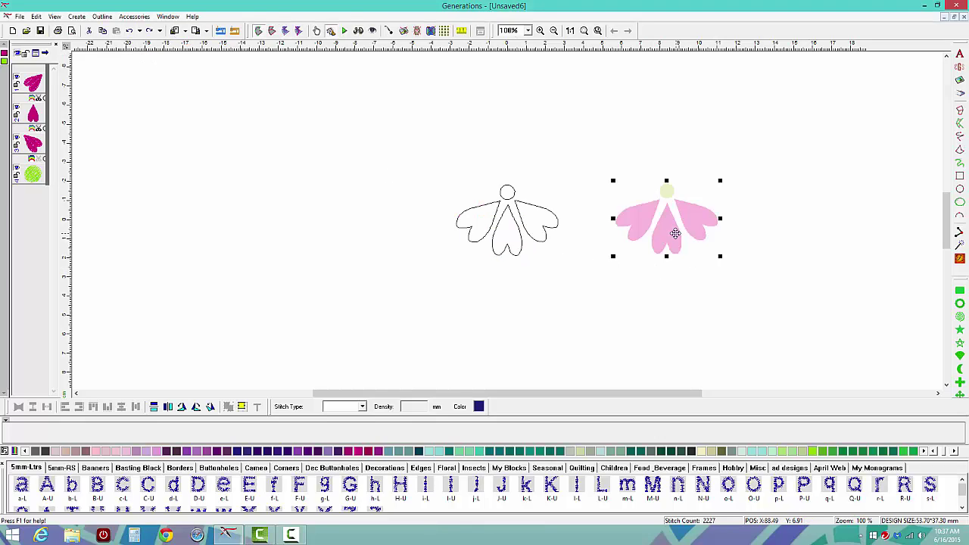
left_click_drag(671, 233, 629, 234)
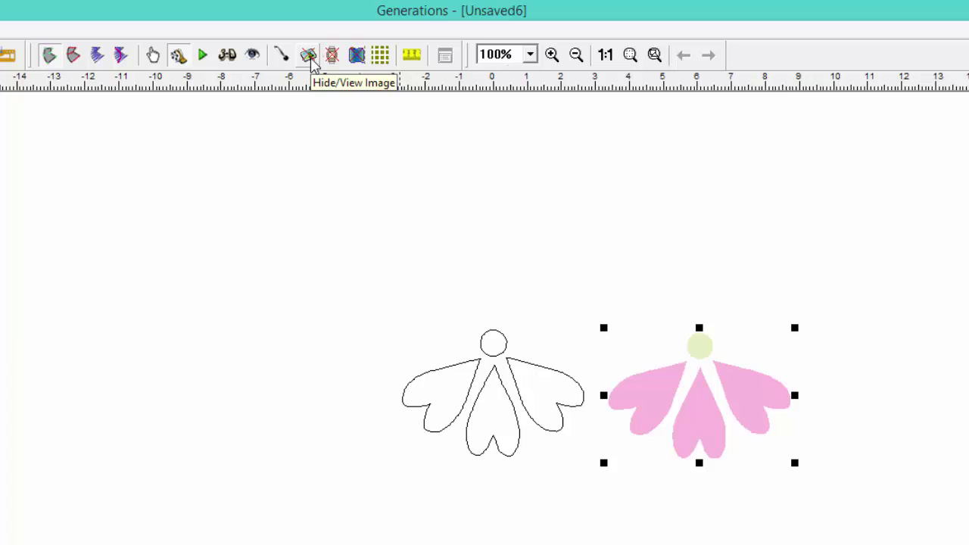
Hide the flower template image, deselect it, then show it again over the Unsaved5 design
left_click(309, 56)
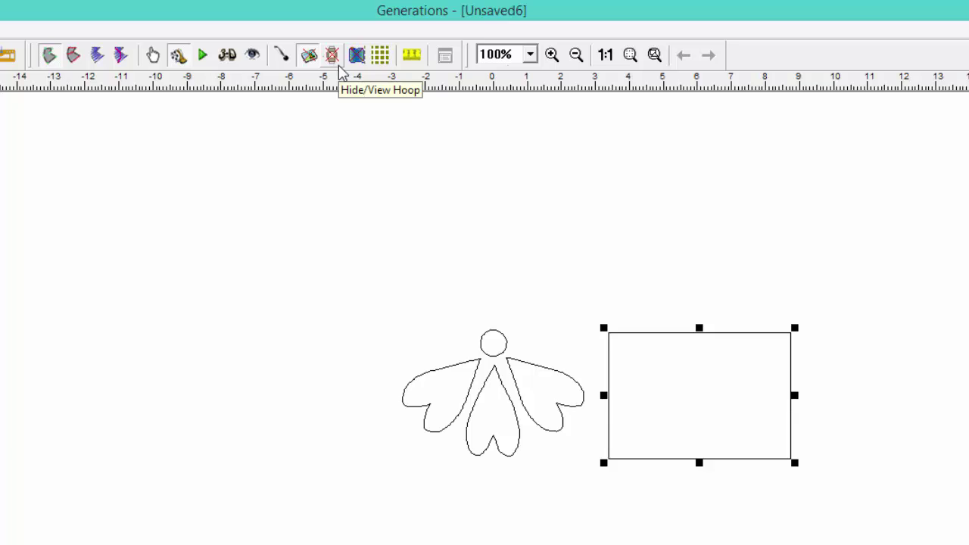
left_click(373, 202)
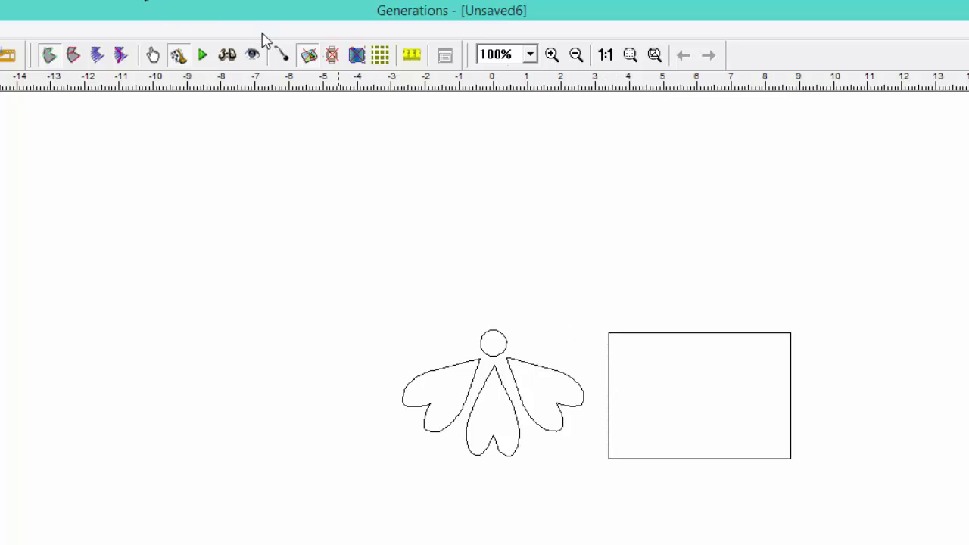
left_click(315, 59)
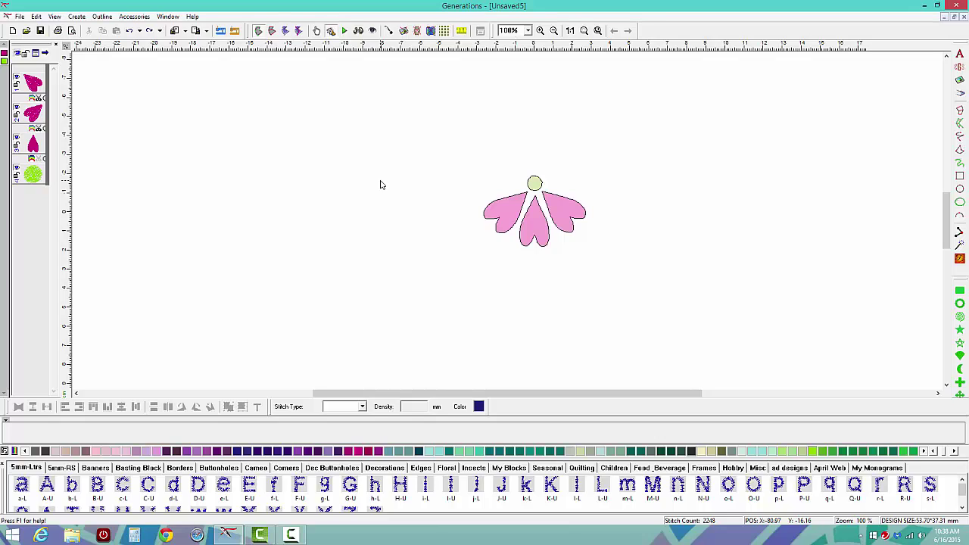
Ungroup the stitched flower into separate objects and view it in stitch view
left_click(515, 215)
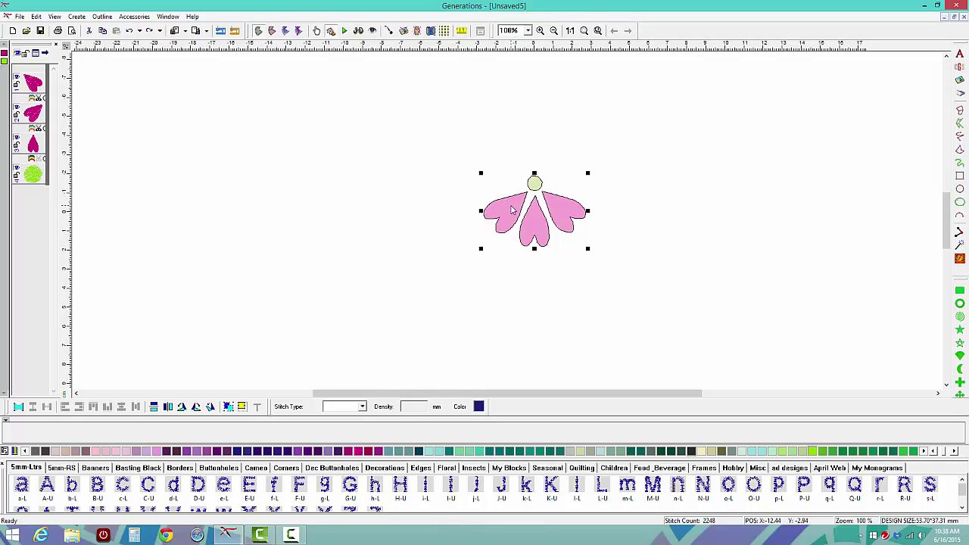
left_click(228, 408)
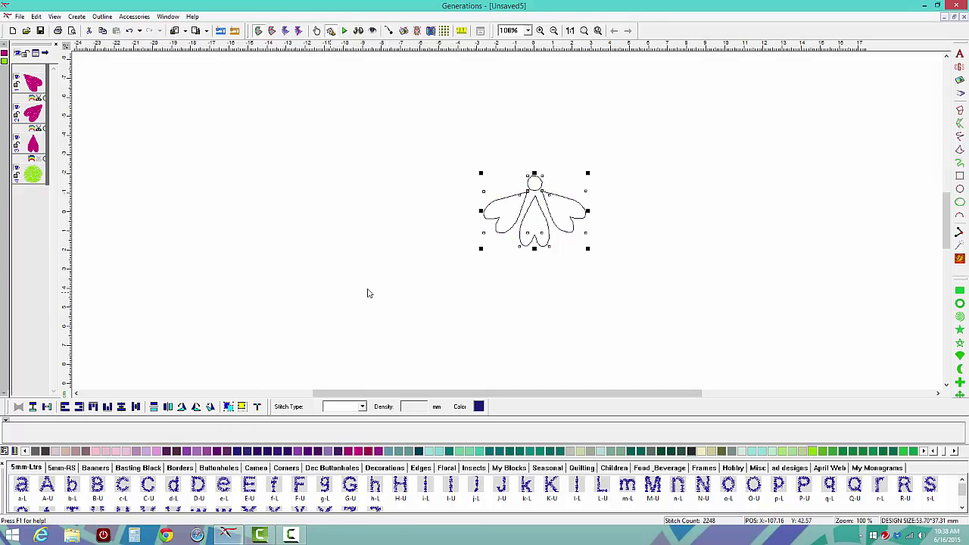
left_click(959, 258)
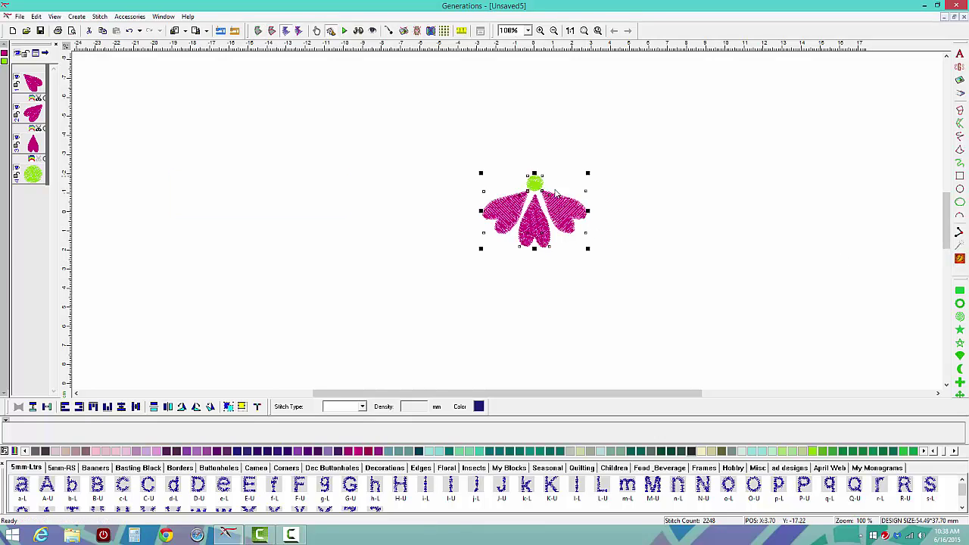
Regroup all the flower's objects, then start a new blank design, Unsaved7
left_click(438, 237)
left_click_drag(427, 152, 625, 280)
left_click(228, 407)
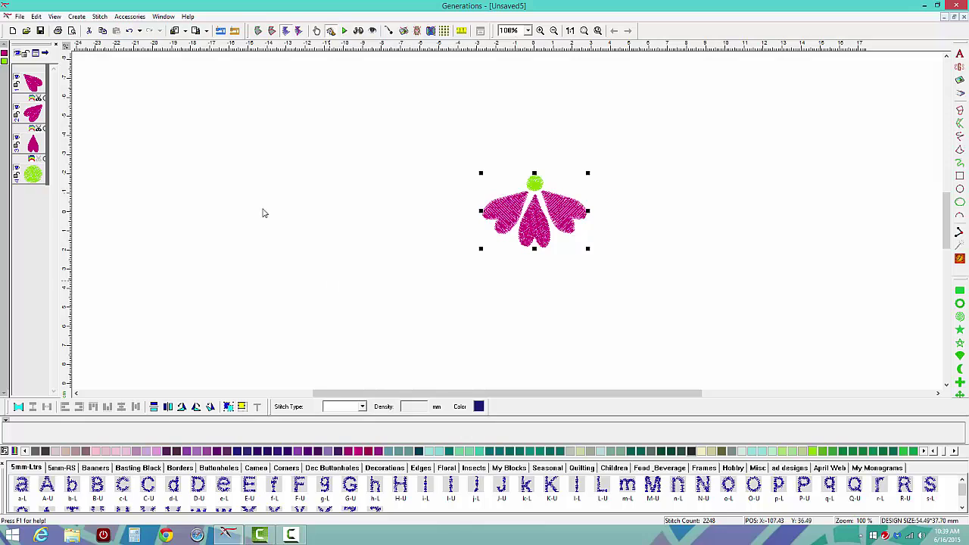
left_click(14, 30)
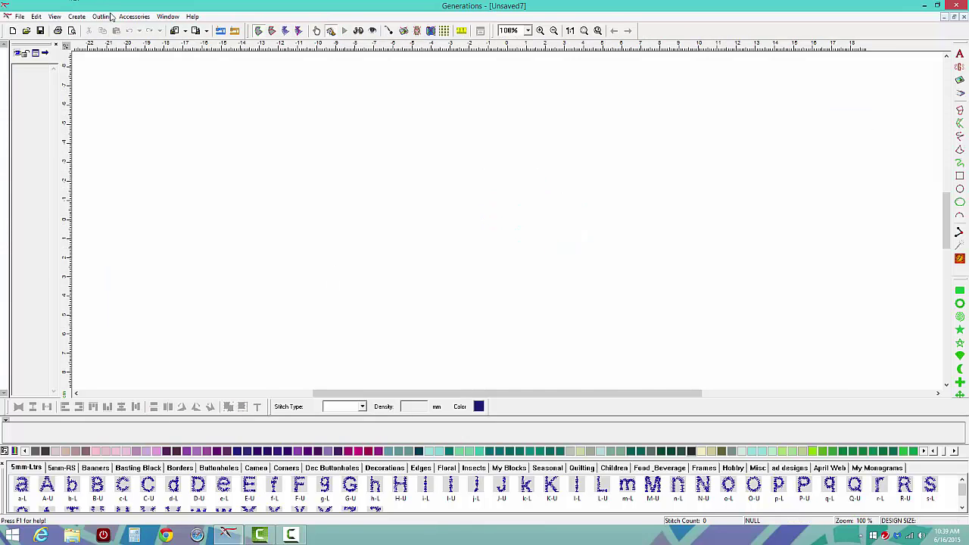
Insert the picture file may3.wmf through Create > Insert Image
left_click(76, 16)
left_click(99, 50)
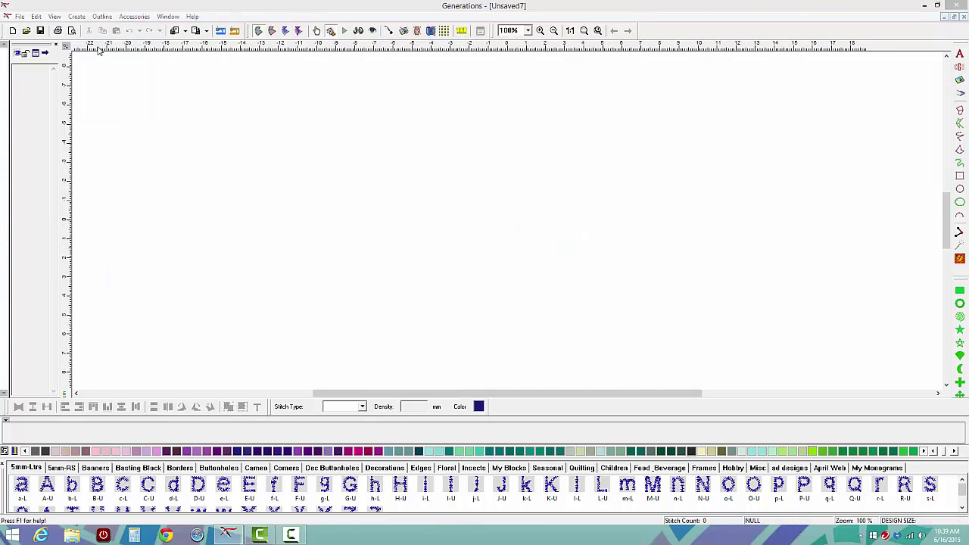
scroll(662, 182, "down", 5)
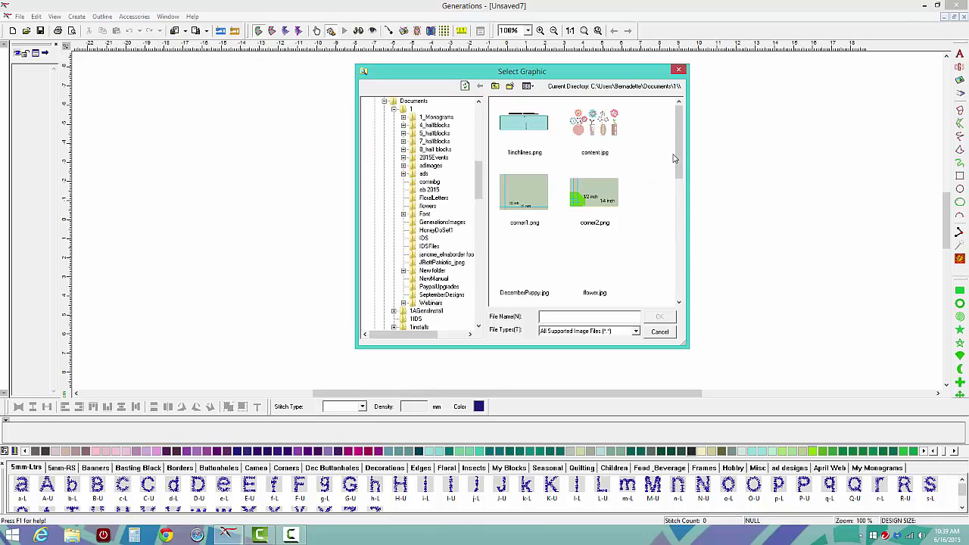
left_click(612, 282)
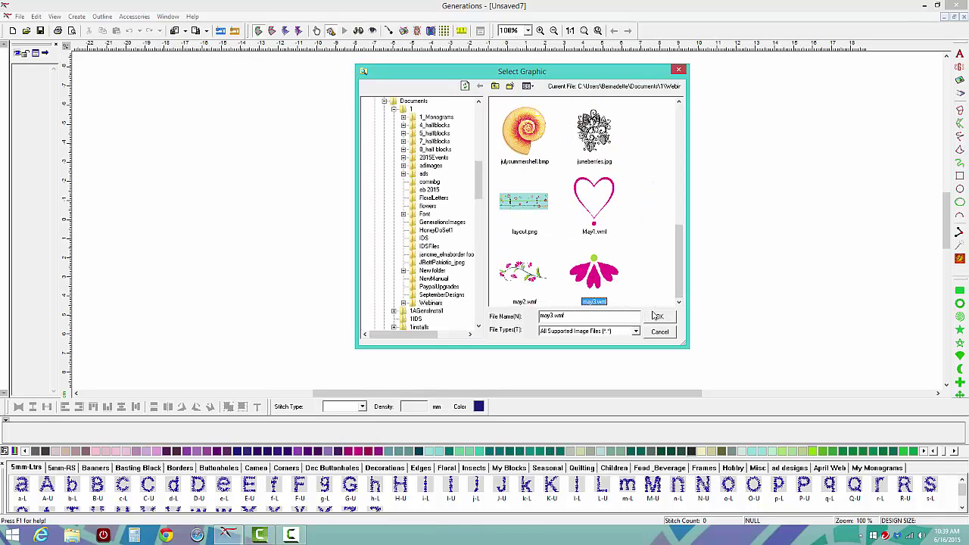
left_click(658, 316)
Place may3.wmf as a template at 53.70 × 37.30 mm and area-fill its left petal
left_click(382, 246)
left_click(553, 312)
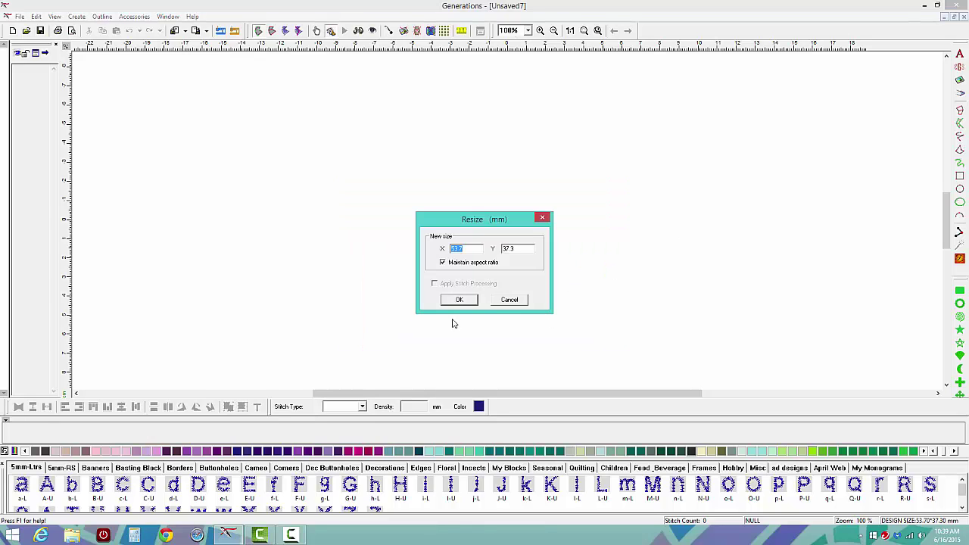
left_click(459, 300)
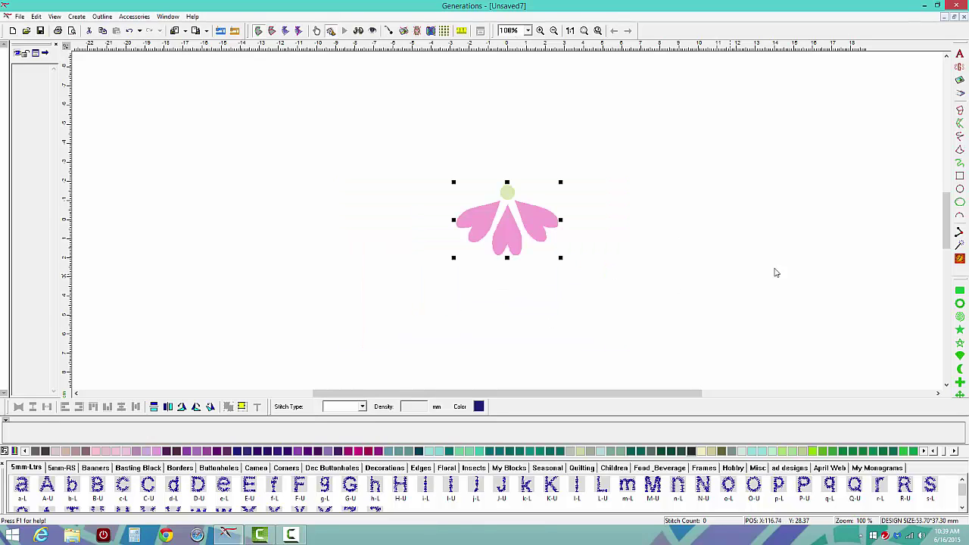
left_click(960, 246)
left_click(479, 214)
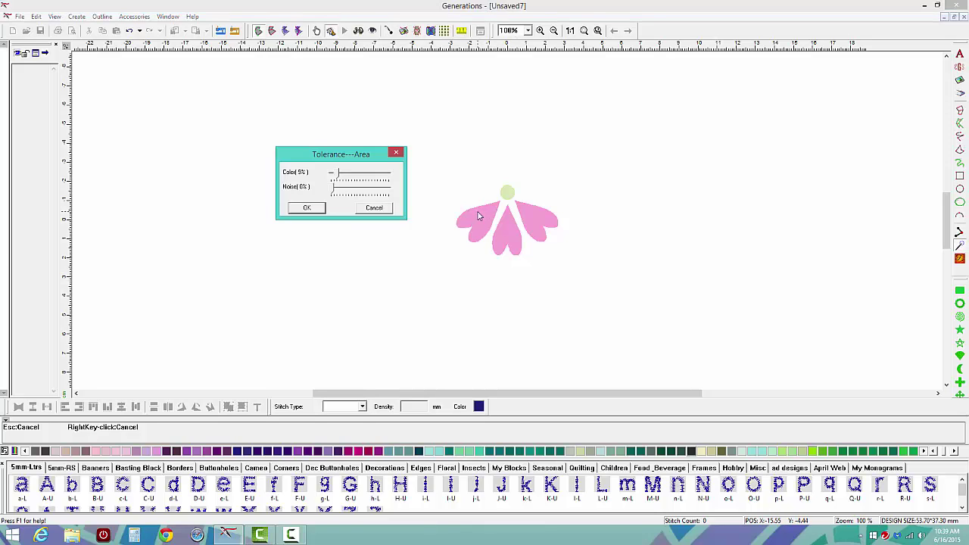
Stitch the left petal, undo an accidental move of the flower, and lock the template image
left_click(305, 209)
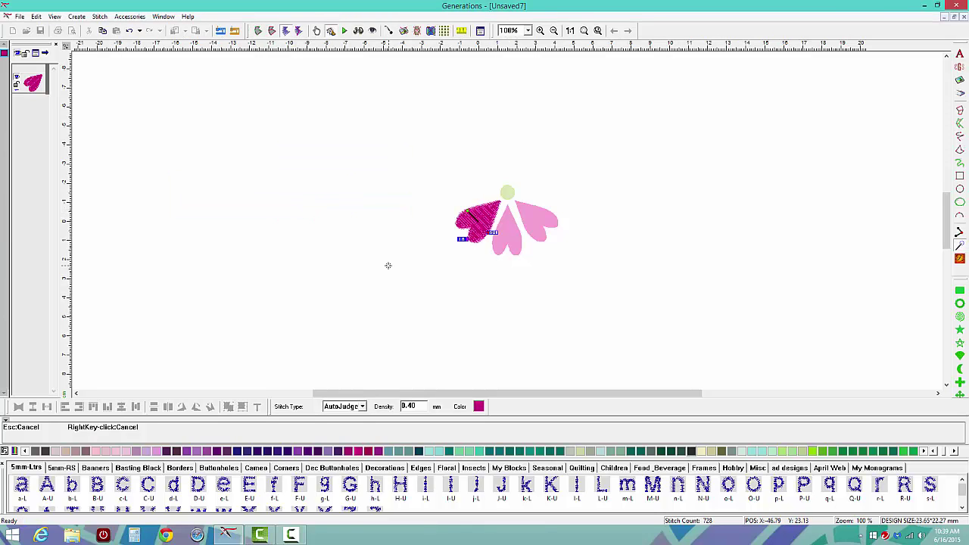
left_click(515, 208)
left_click_drag(534, 210, 538, 210)
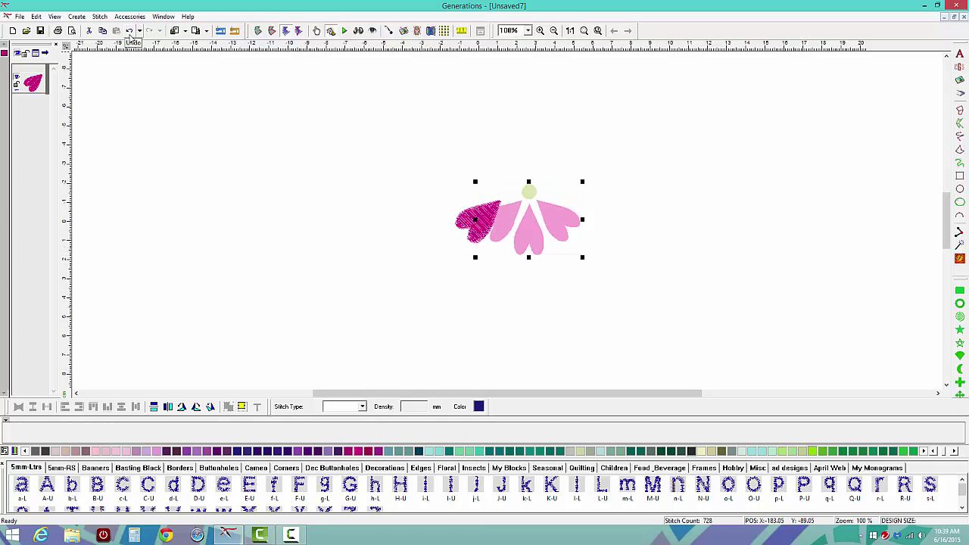
left_click(129, 31)
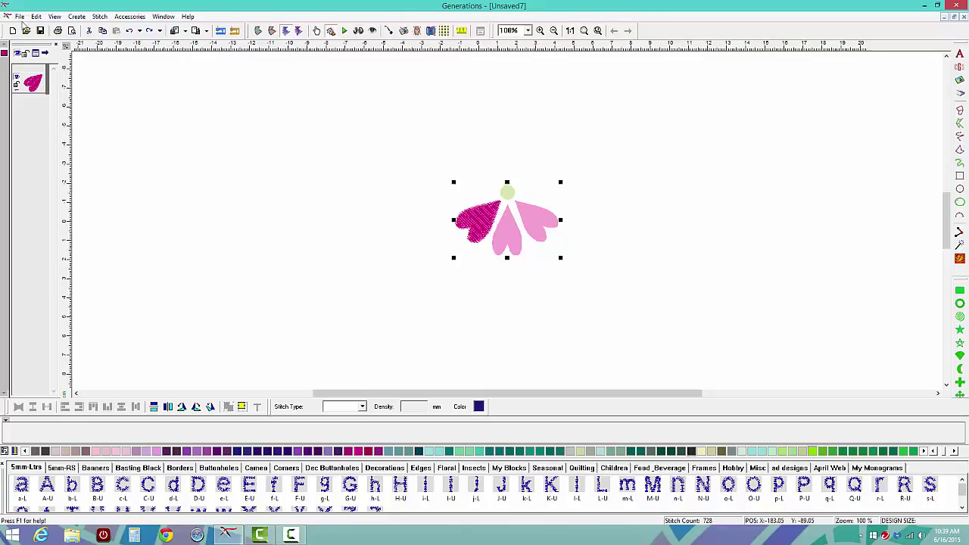
left_click(35, 16)
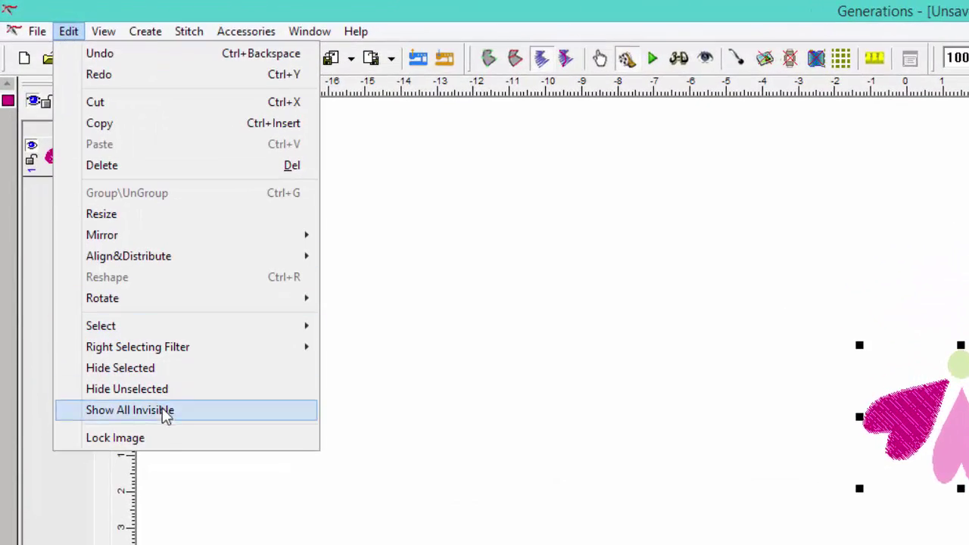
left_click(162, 446)
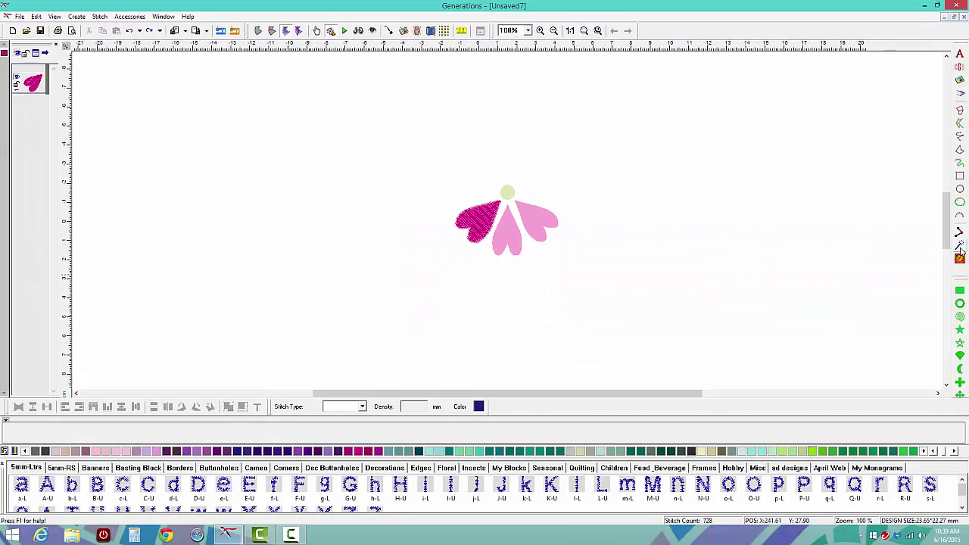
Area-fill the middle petal, right petal and centre circle, accepting each tolerance dialog
left_click(960, 251)
left_click(511, 234)
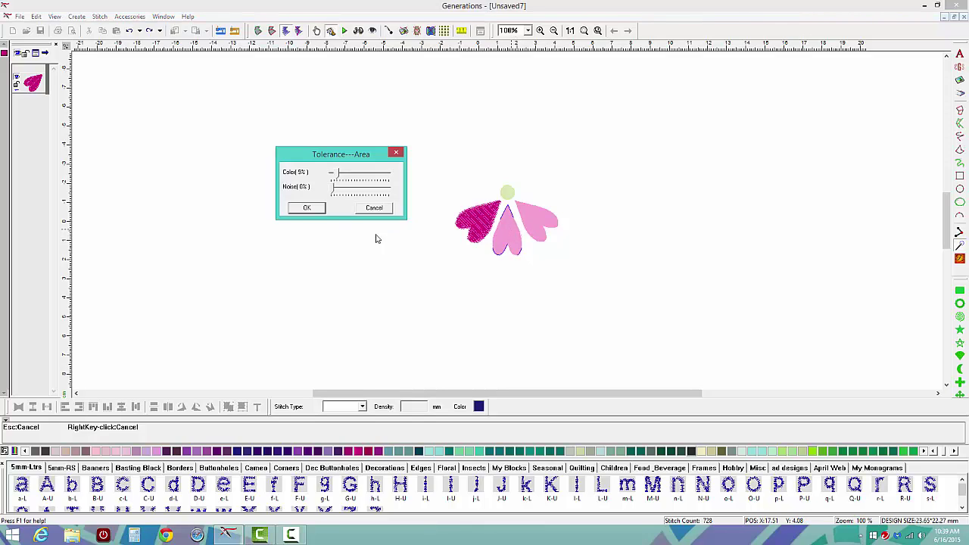
left_click(306, 208)
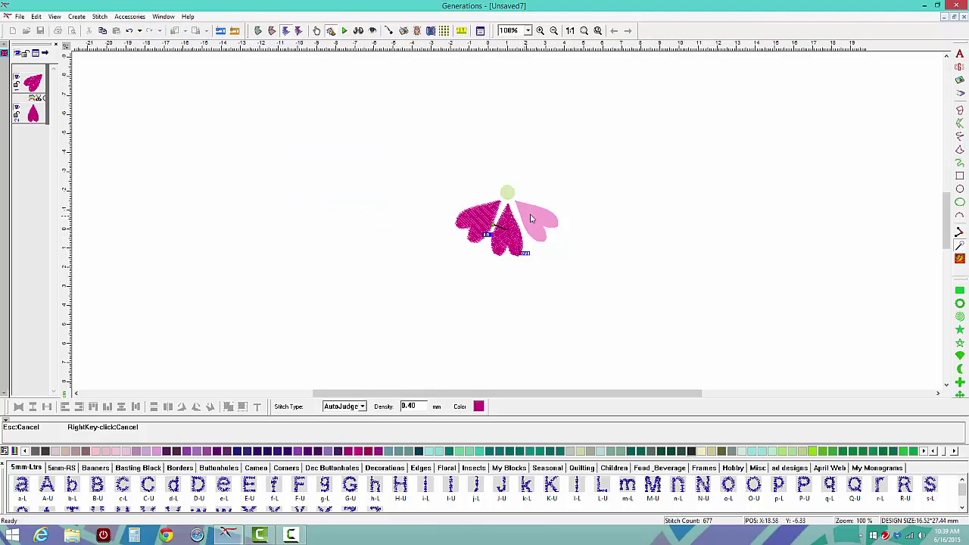
left_click(533, 219)
left_click(307, 209)
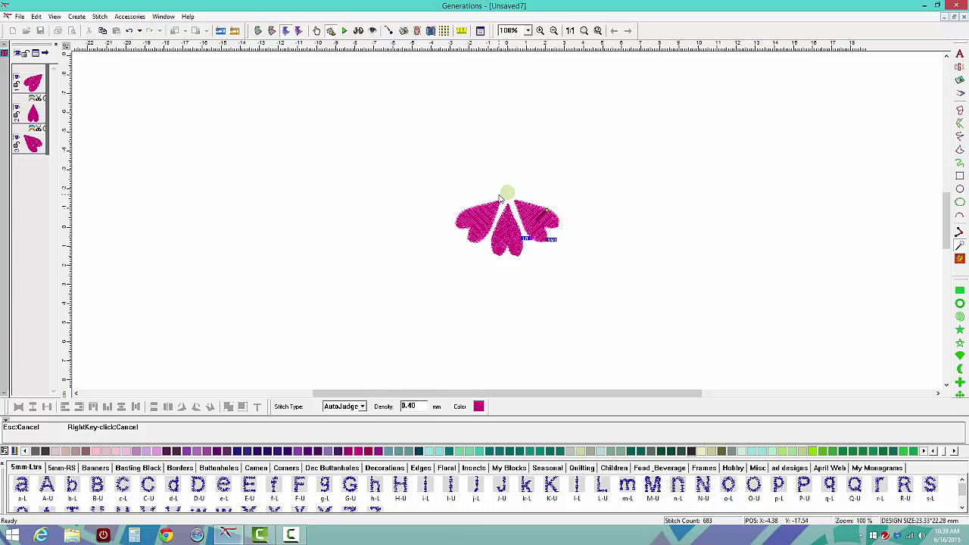
left_click(540, 234)
left_click(308, 209)
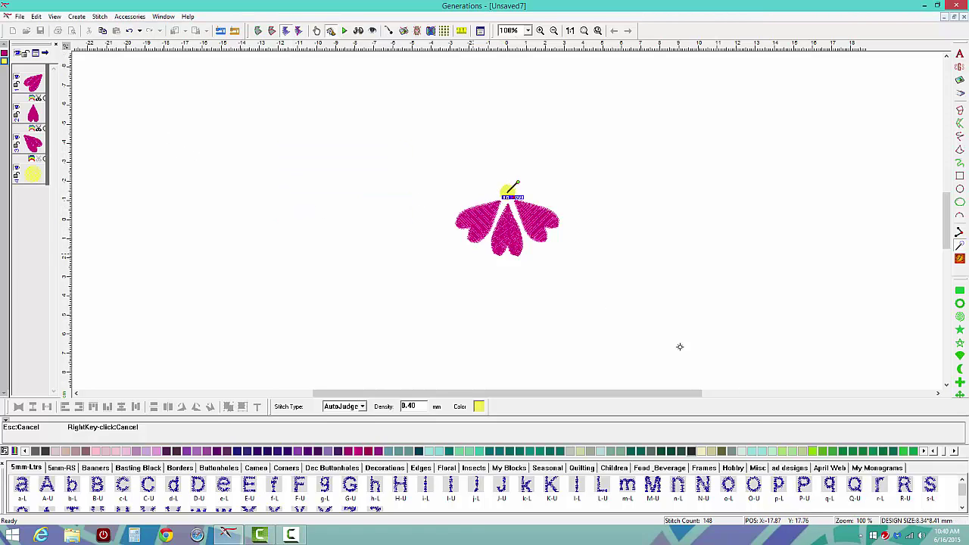
Make the centre circle green and show the 2236-stitch design as outlines
left_click(821, 452)
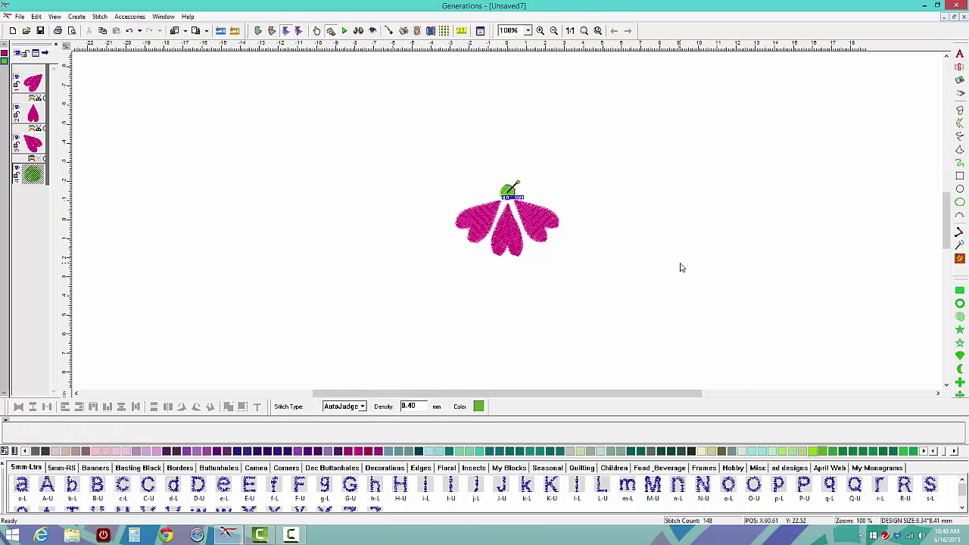
left_click(536, 165)
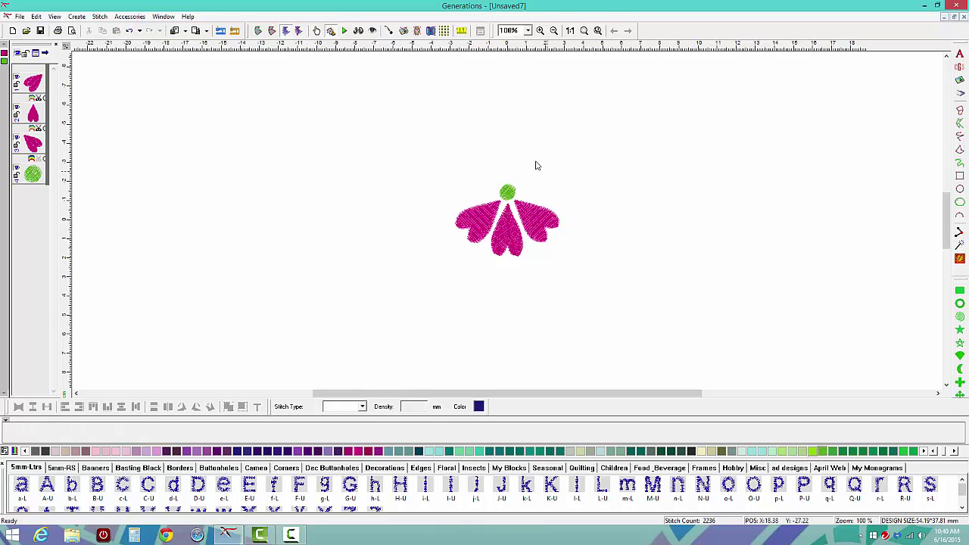
left_click(259, 30)
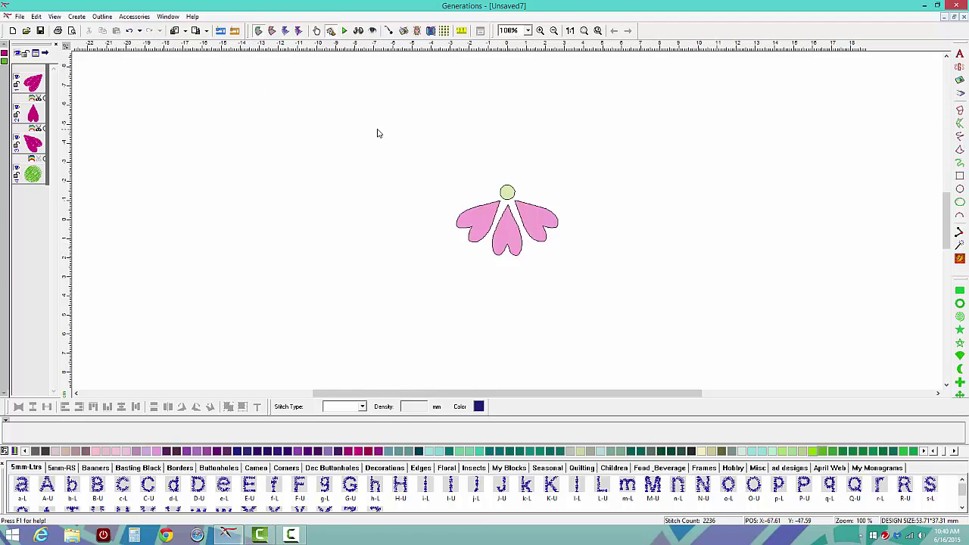
Return to stitch view, unlock the template image, and drag it left beside the stitched flower
left_click(285, 30)
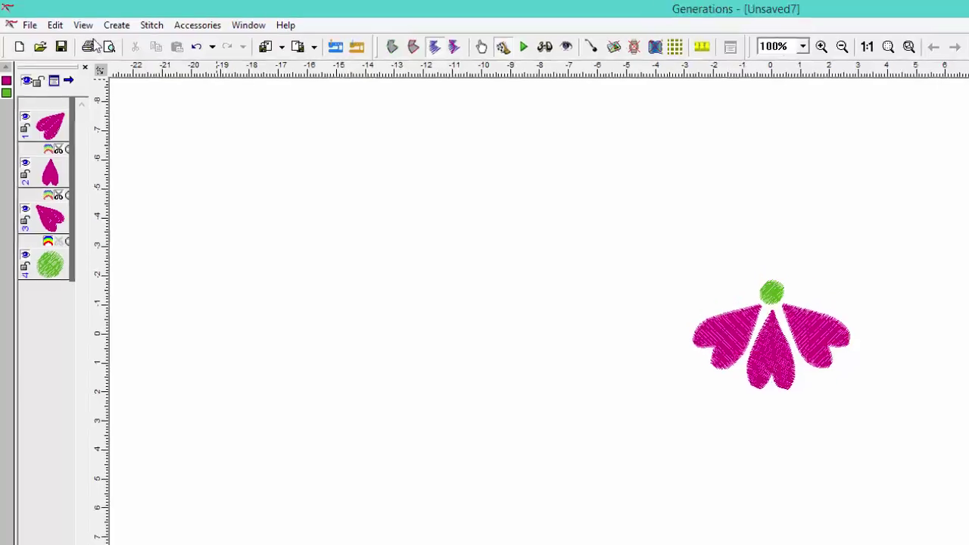
left_click(36, 17)
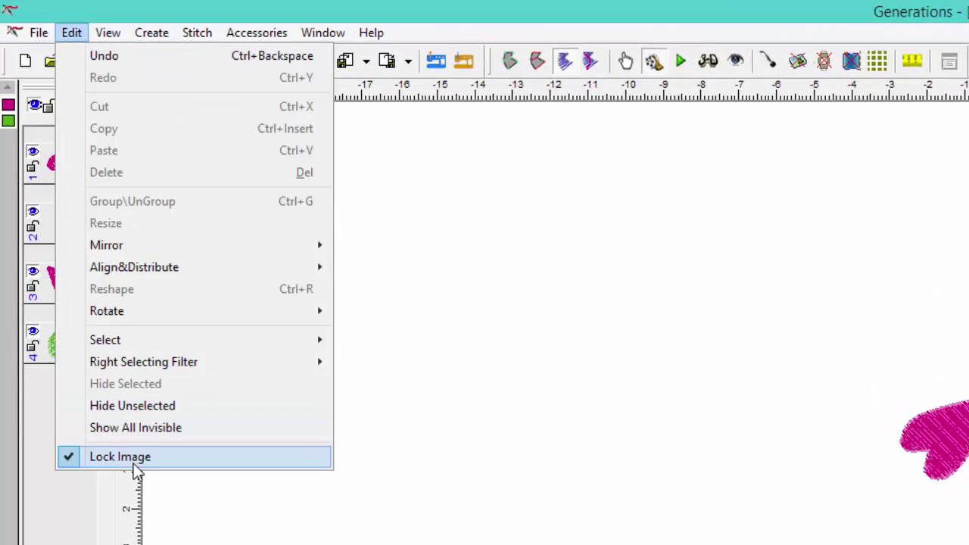
left_click(134, 463)
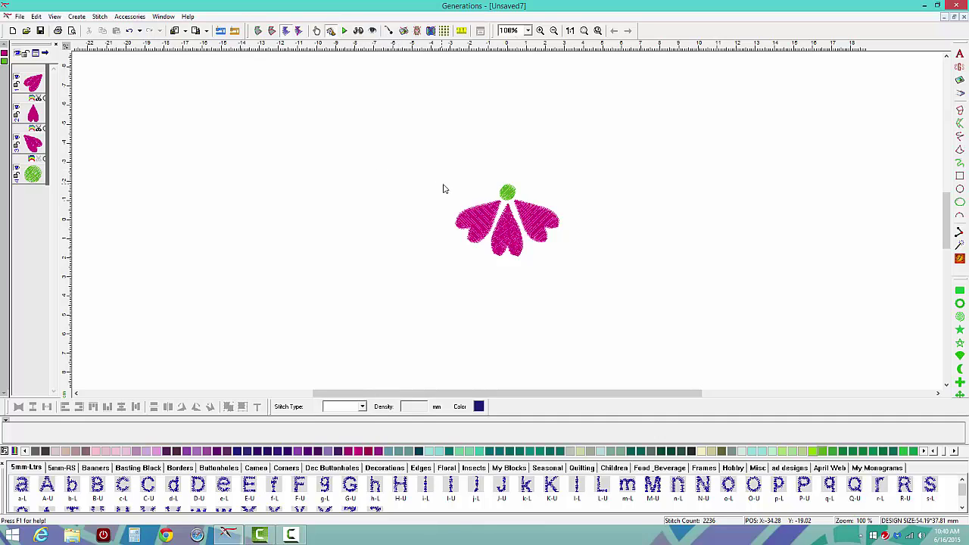
left_click(480, 198)
left_click_drag(480, 194, 248, 188)
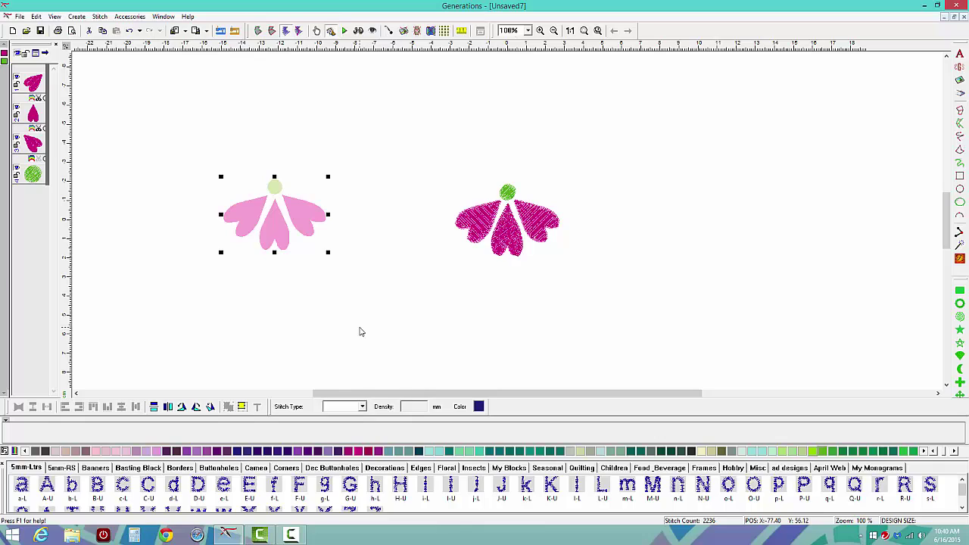